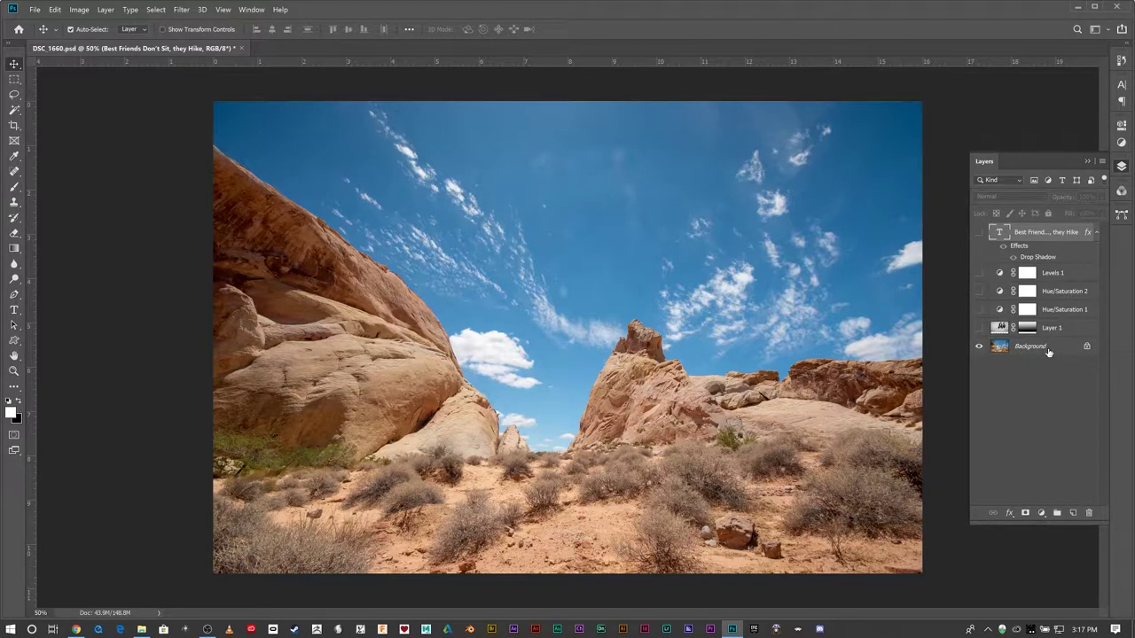
Open the dog photo 1427DSC_9920.jpg through Camera Raw
left_click(34, 10)
left_click(43, 34)
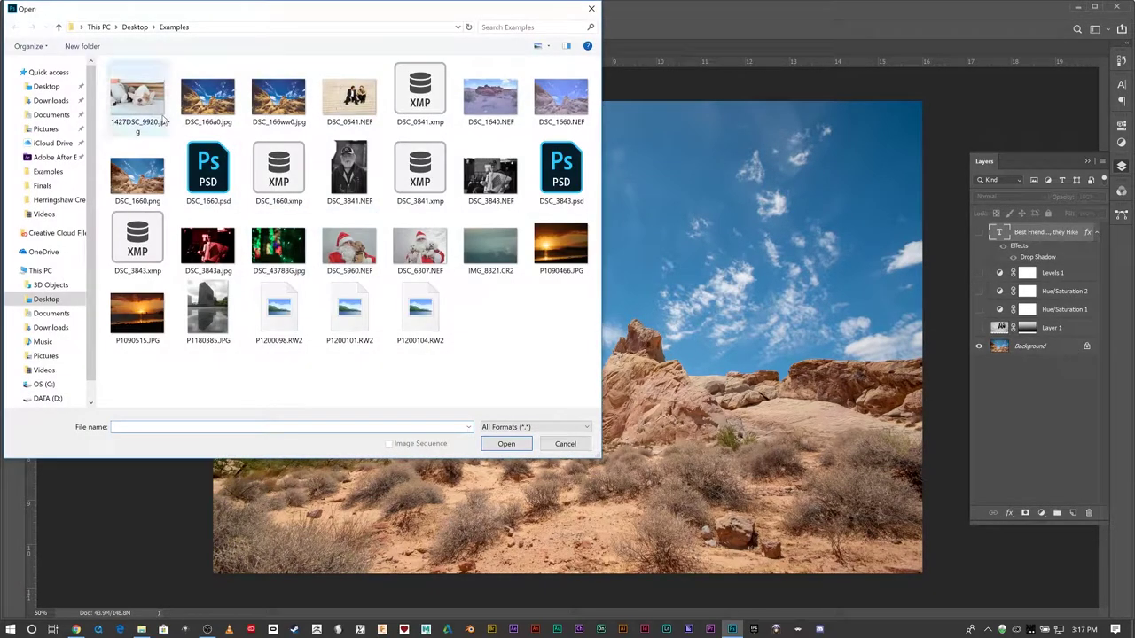
double_click(146, 104)
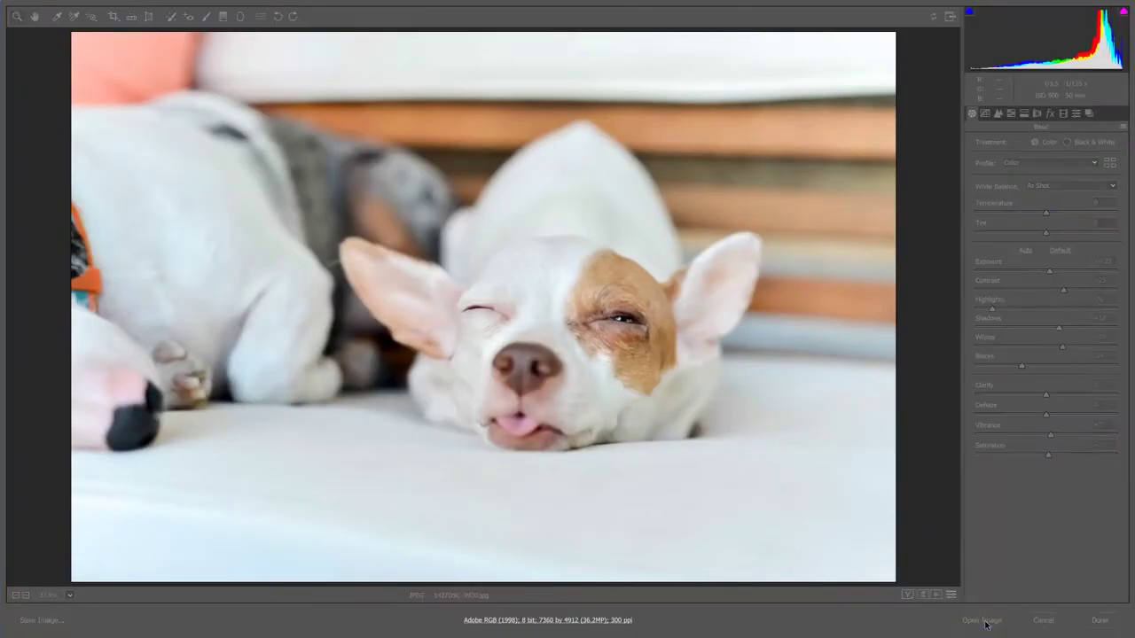
left_click(982, 621)
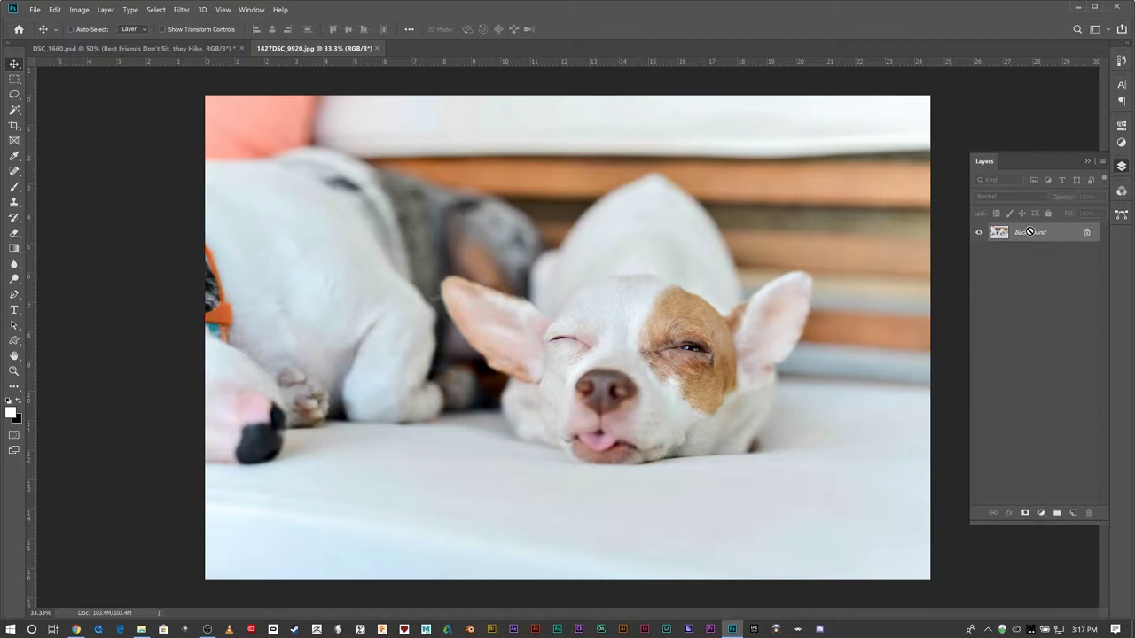
Duplicate the dog photo's background to Layer 1, check it, then close the photo without saving
key("ctrl+j")
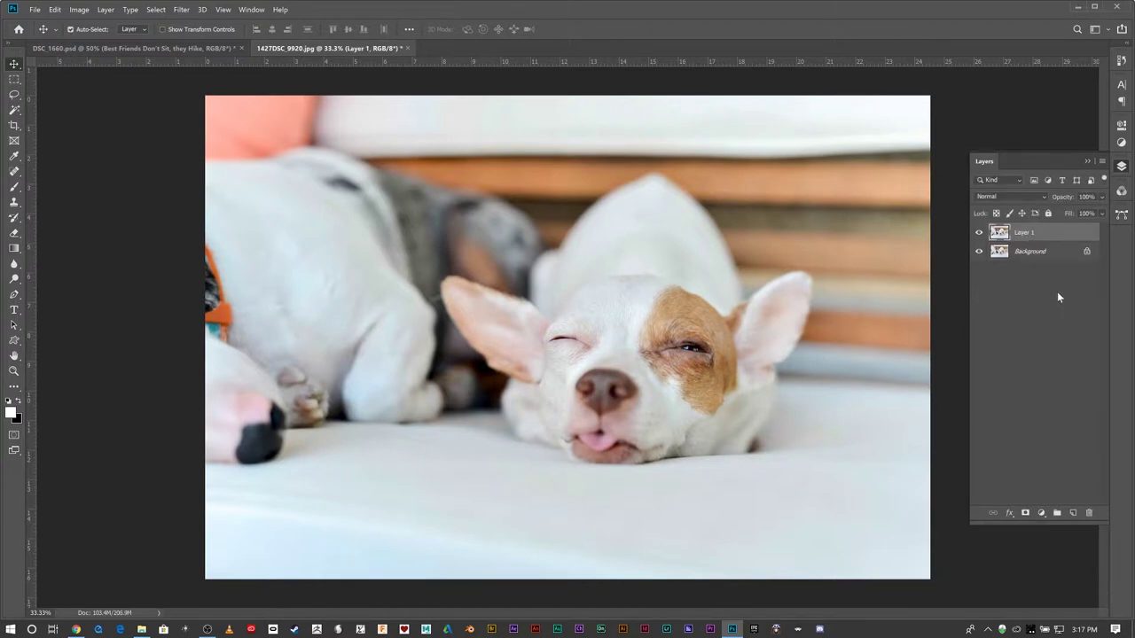
left_click(979, 232)
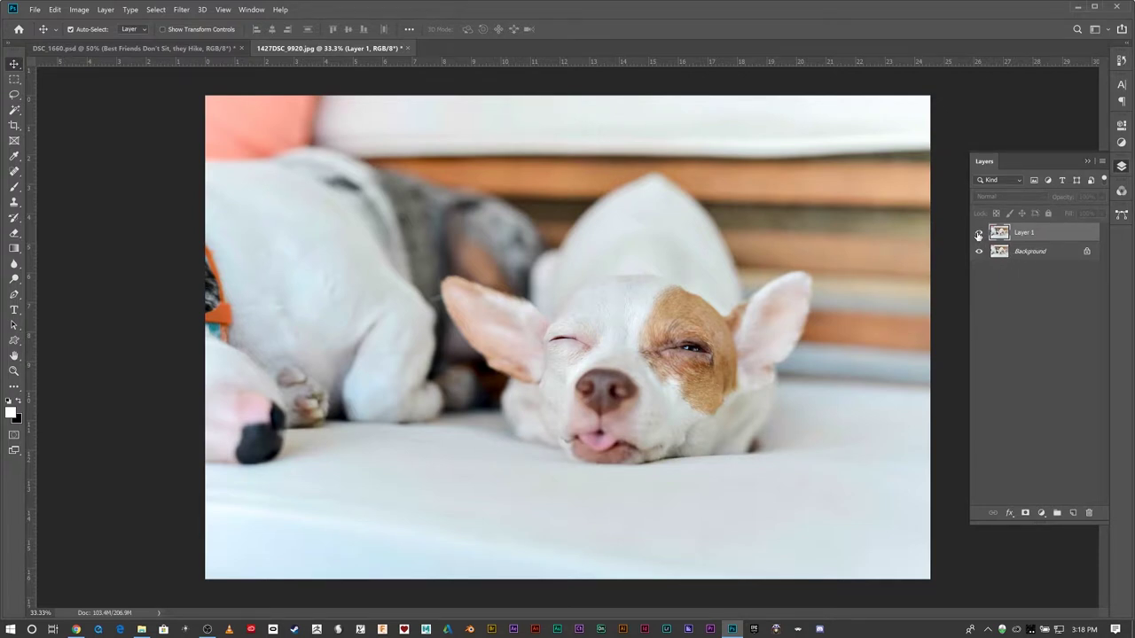
left_click(978, 232)
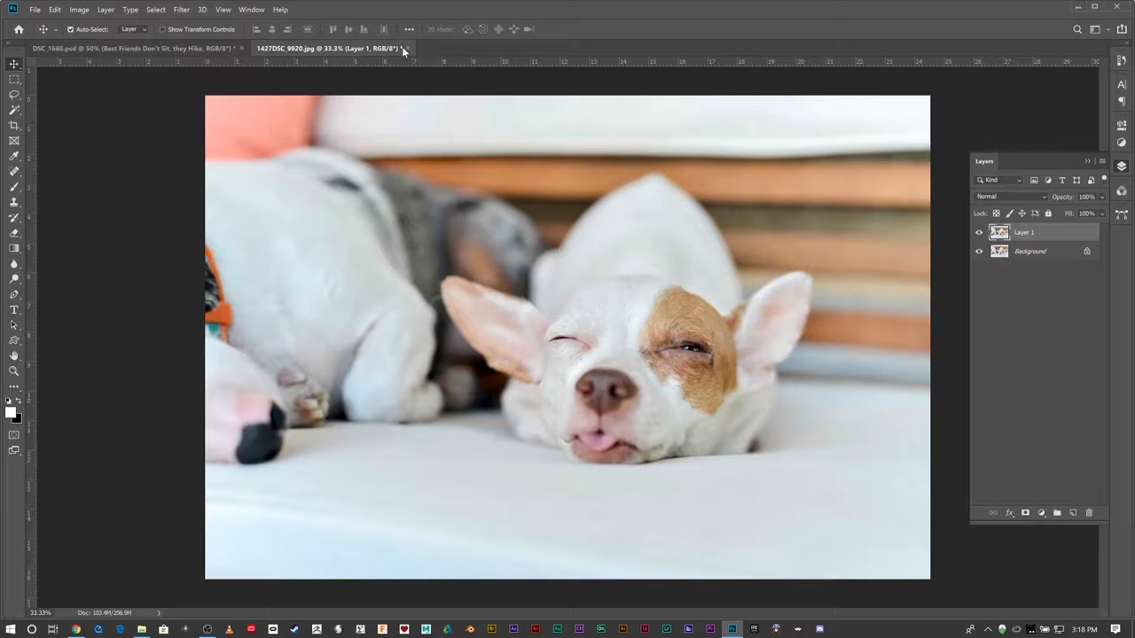
left_click(404, 49)
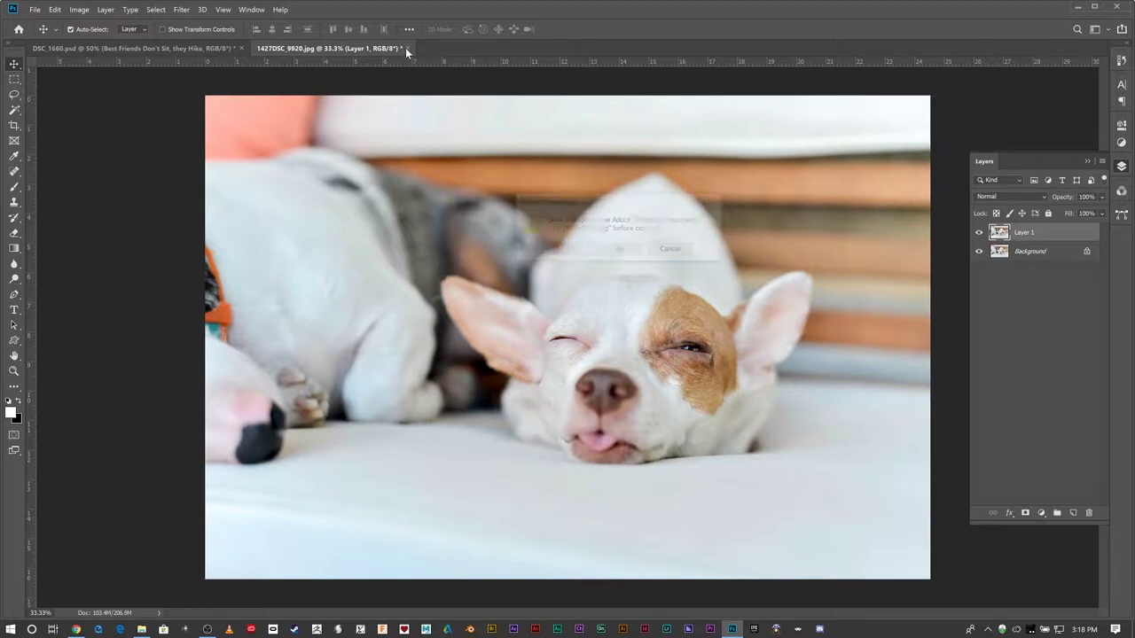
left_click(620, 251)
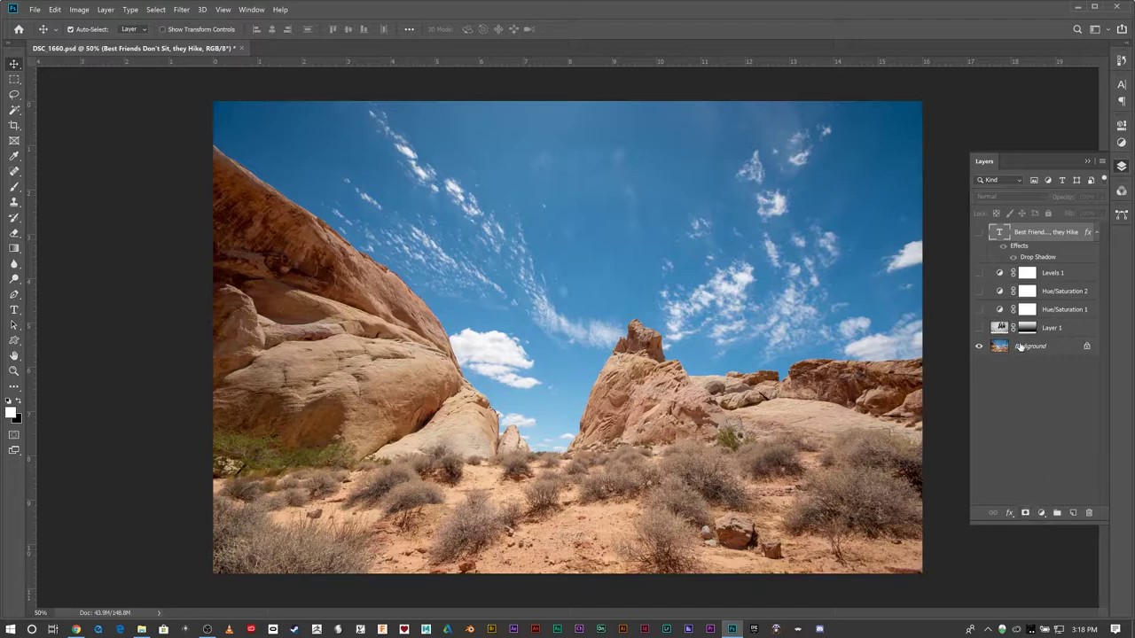
left_click(979, 328)
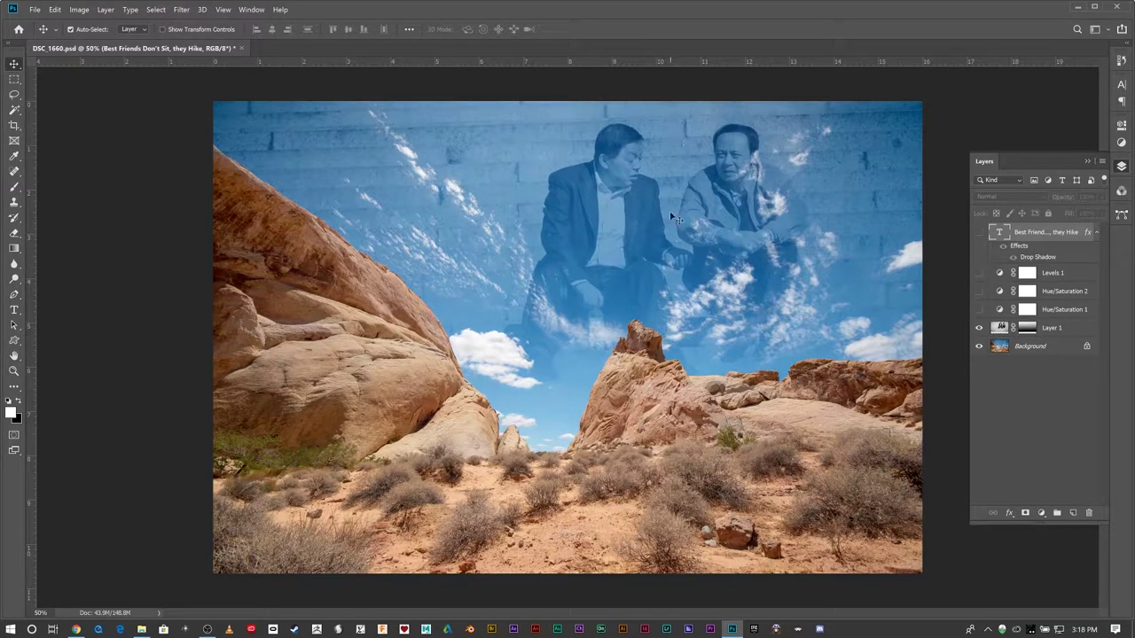
left_click(1060, 329)
left_click(1008, 194)
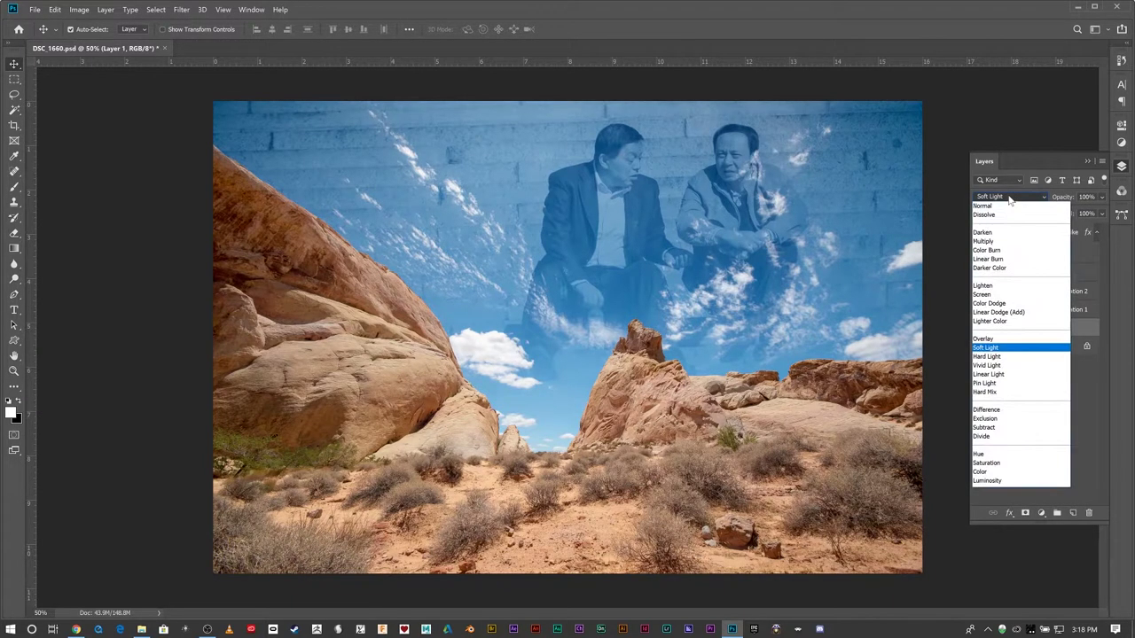
left_click(1008, 195)
left_click(1027, 198)
left_click(1002, 347)
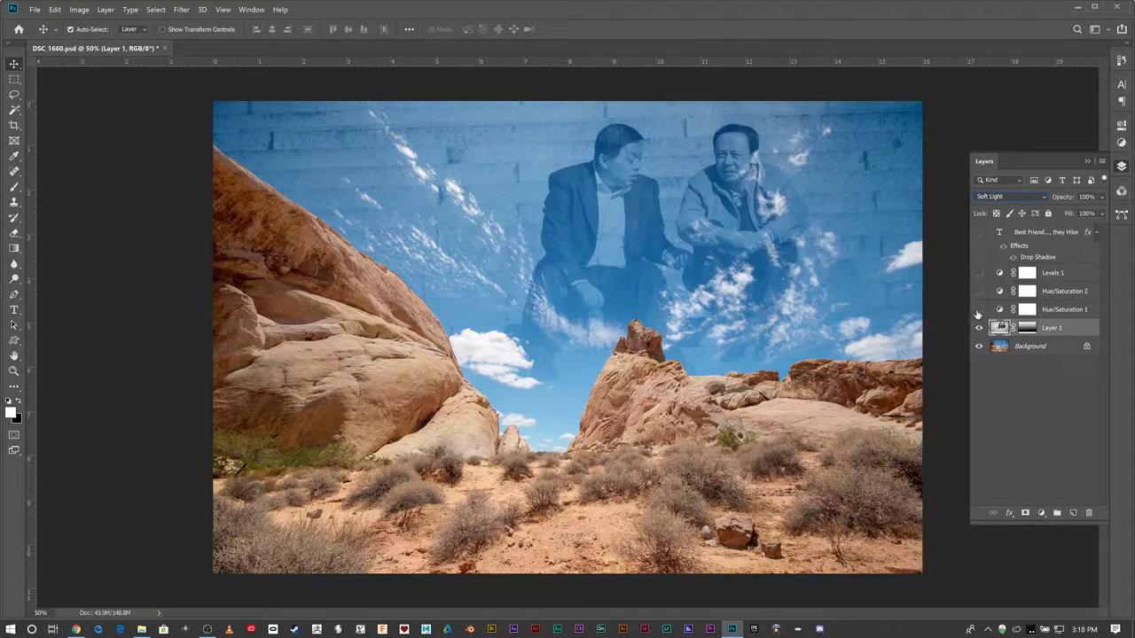
Select the Hue/Saturation 1, Levels 1 and Hue/Saturation 2 adjustment layers in turn
left_click(1051, 310)
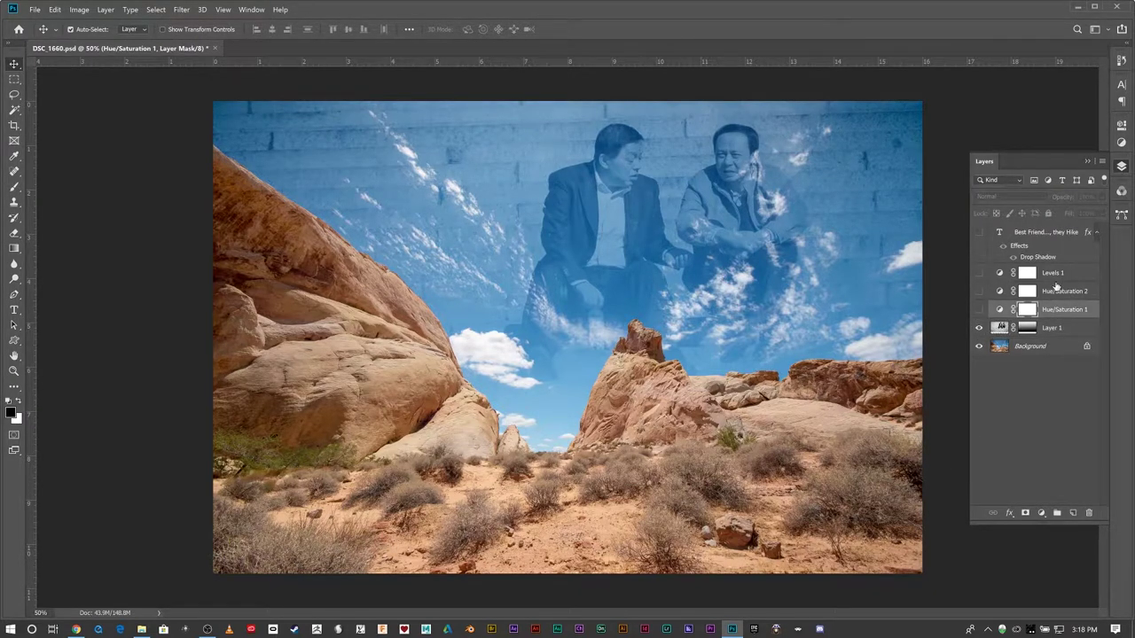
left_click(1054, 279)
left_click(1058, 293)
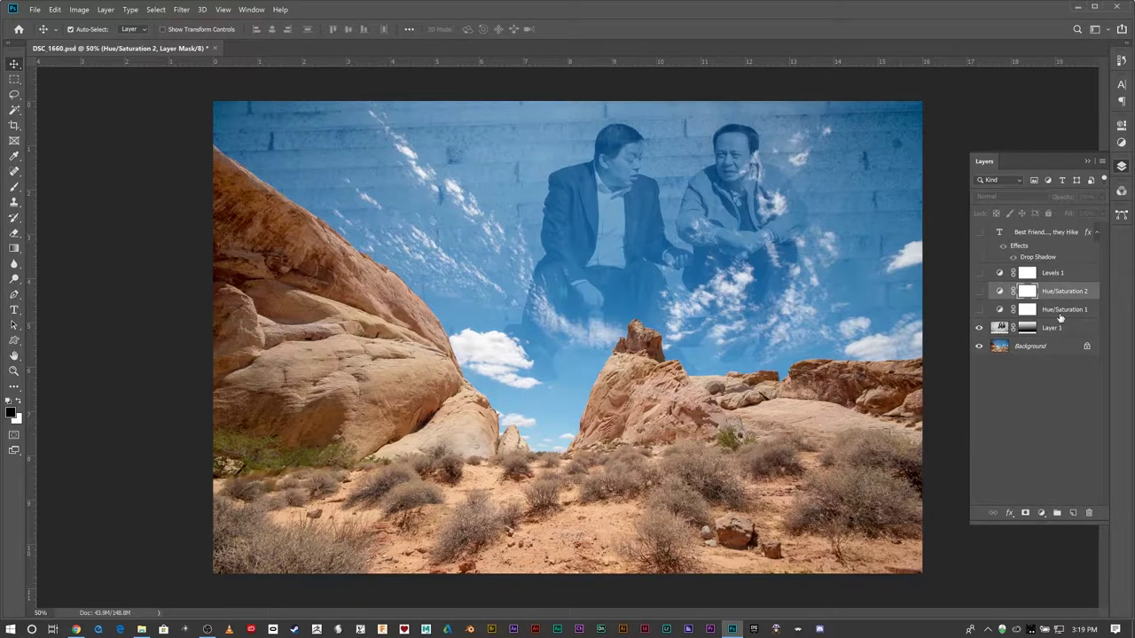
left_click(1054, 277)
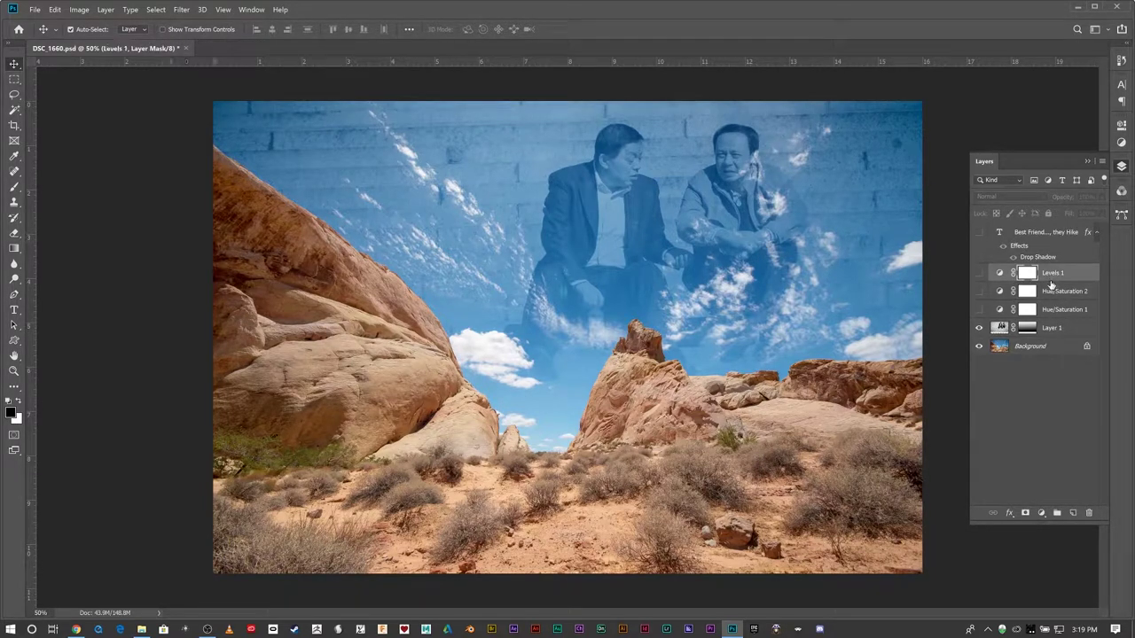
Browse the new-adjustment list and the Levels 1 properties without adding any adjustment
left_click(1044, 516)
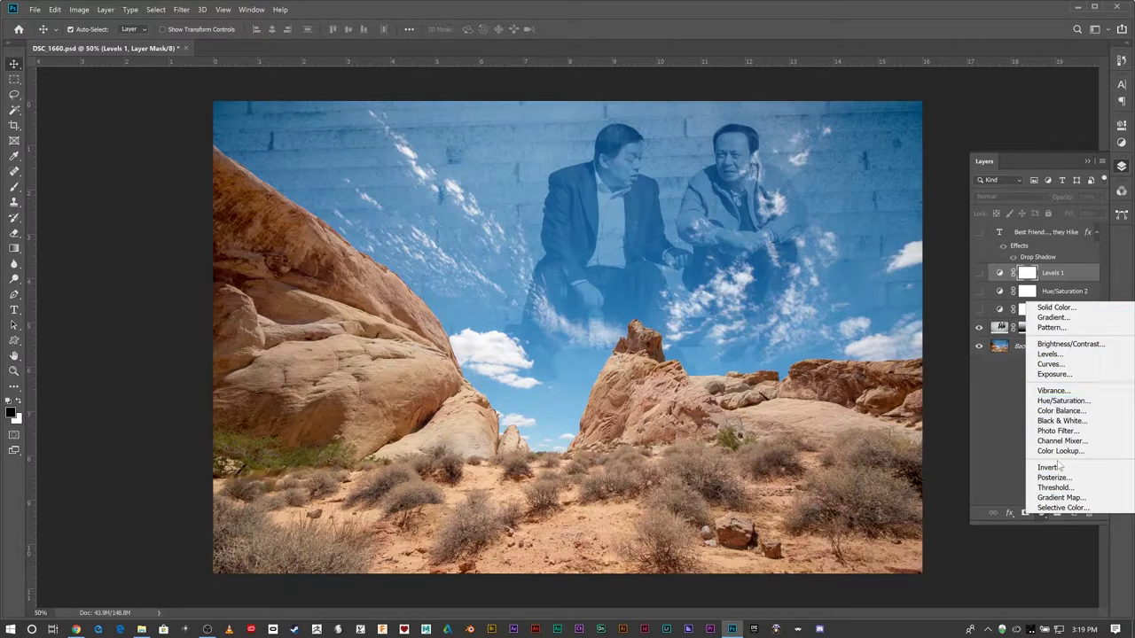
left_click(1121, 89)
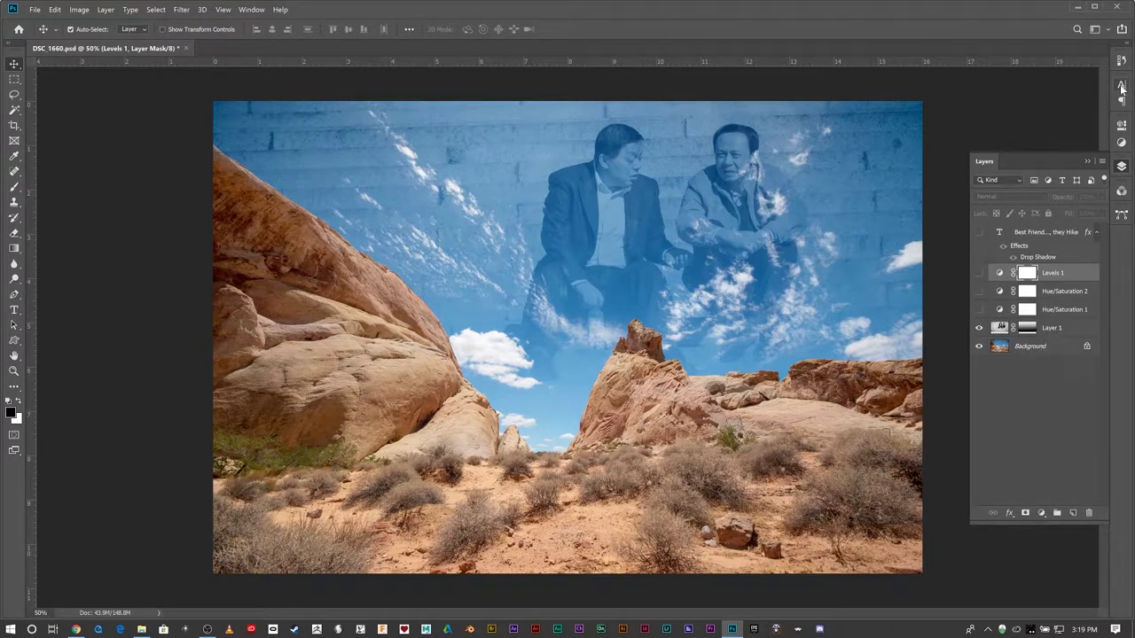
left_click(1122, 125)
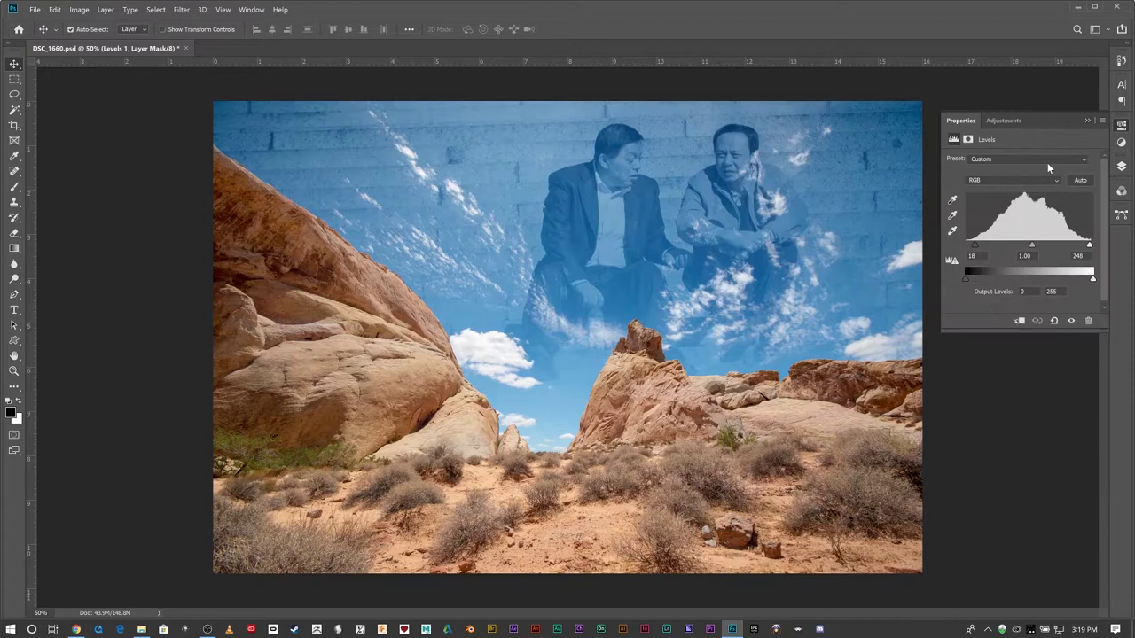
left_click(1003, 121)
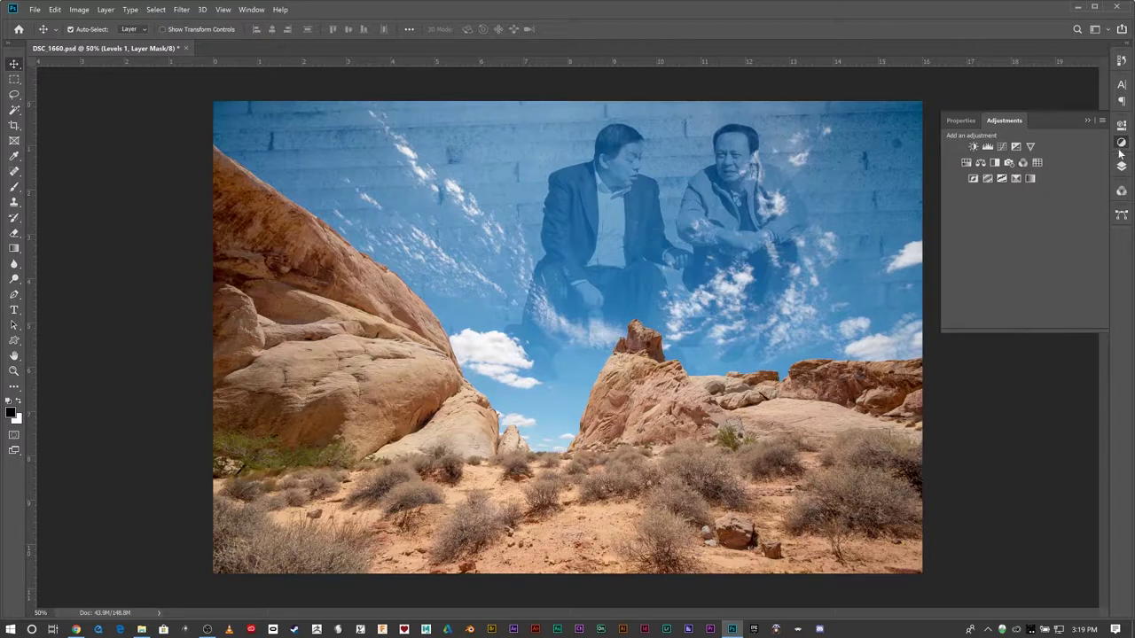
left_click(1122, 142)
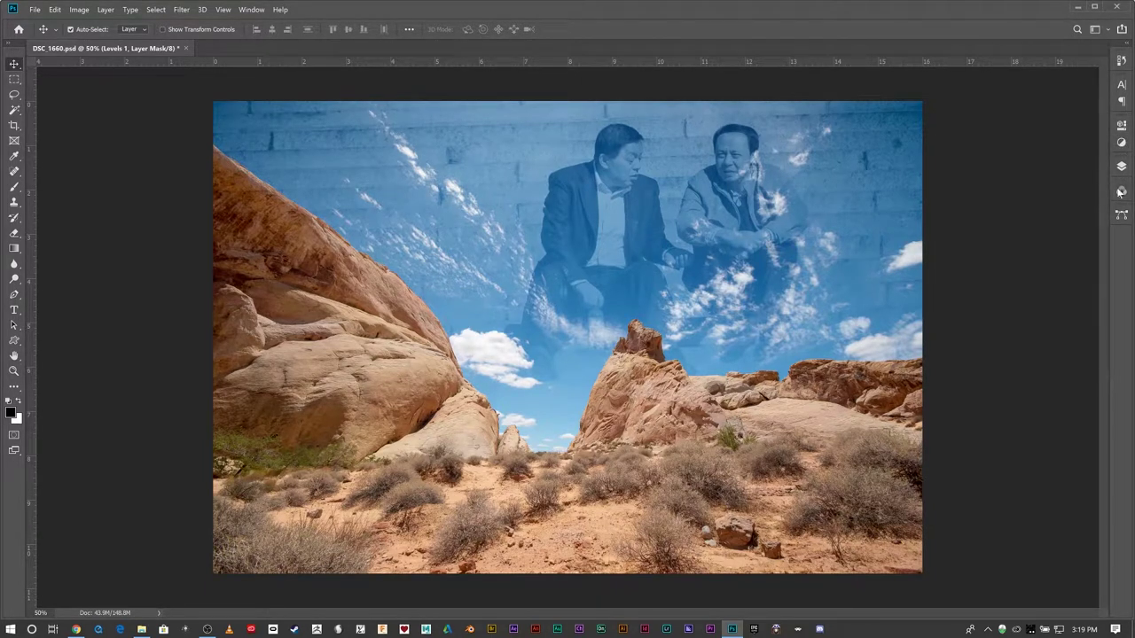
left_click(1121, 167)
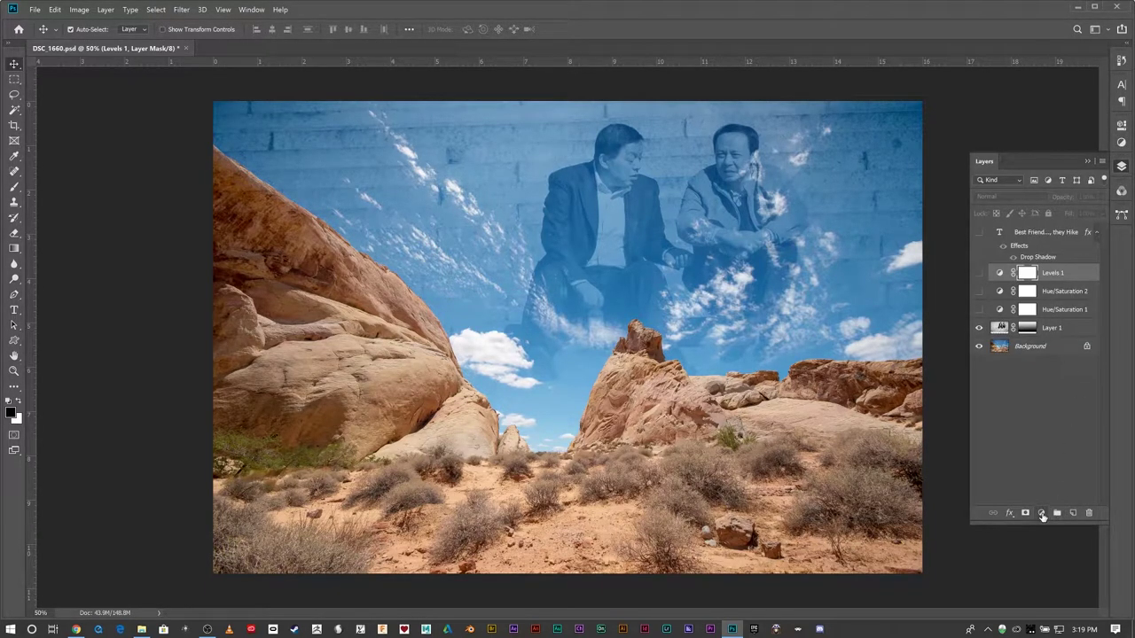
left_click(1044, 512)
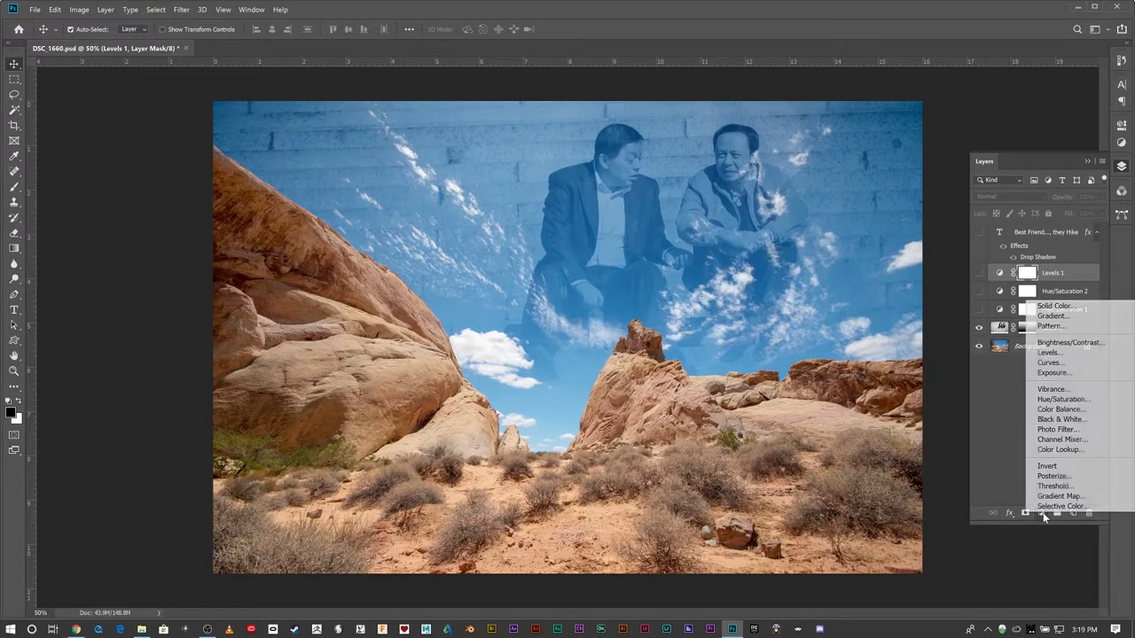
left_click(990, 414)
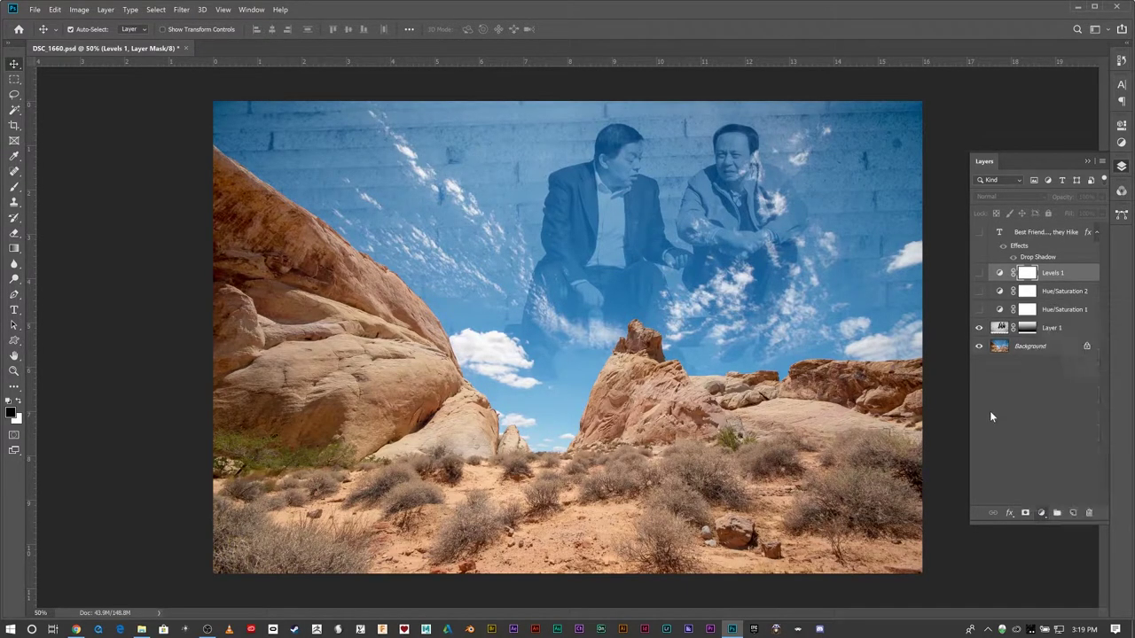
Toggle Hue/Saturation 1 and Levels 1 on and off to compare their effect
left_click(978, 310)
left_click(979, 310)
left_click(979, 310)
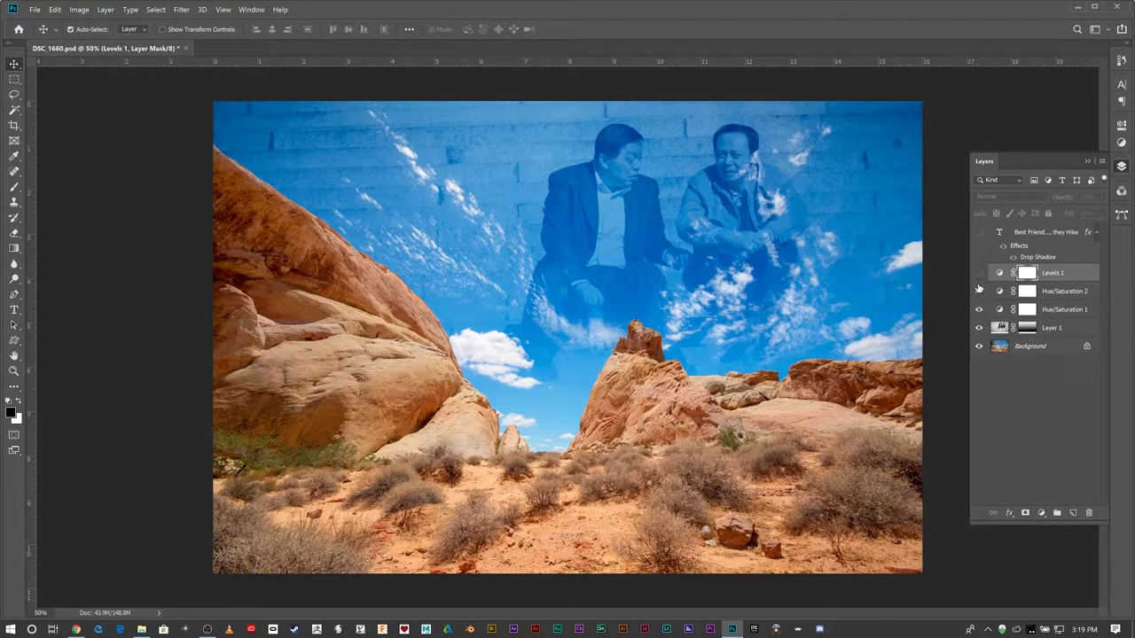
left_click(979, 273)
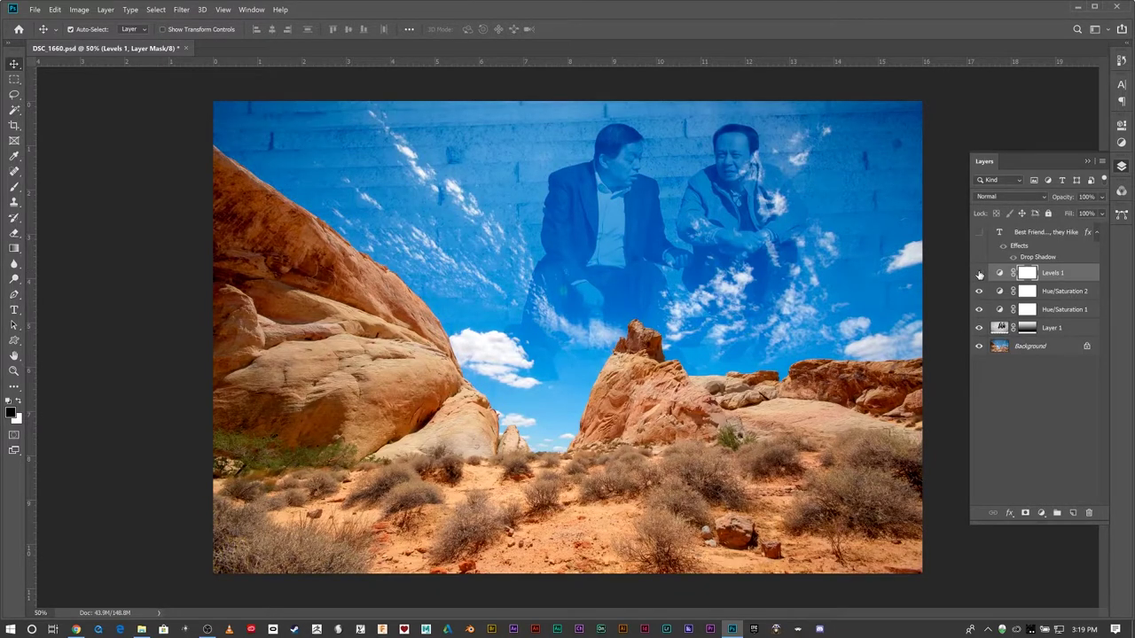
left_click(979, 273)
left_click(979, 273)
Hide all three adjustments, set Layer 1 to Normal blending, and preview it without the Background
left_click_drag(979, 310, 979, 273)
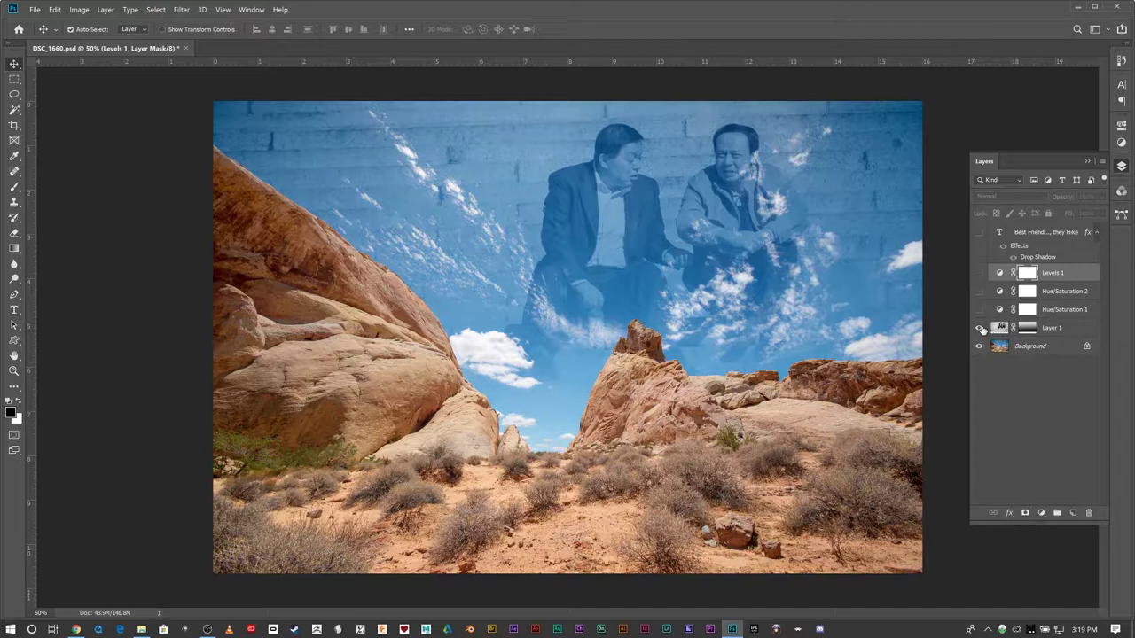
left_click(999, 329)
left_click(1001, 198)
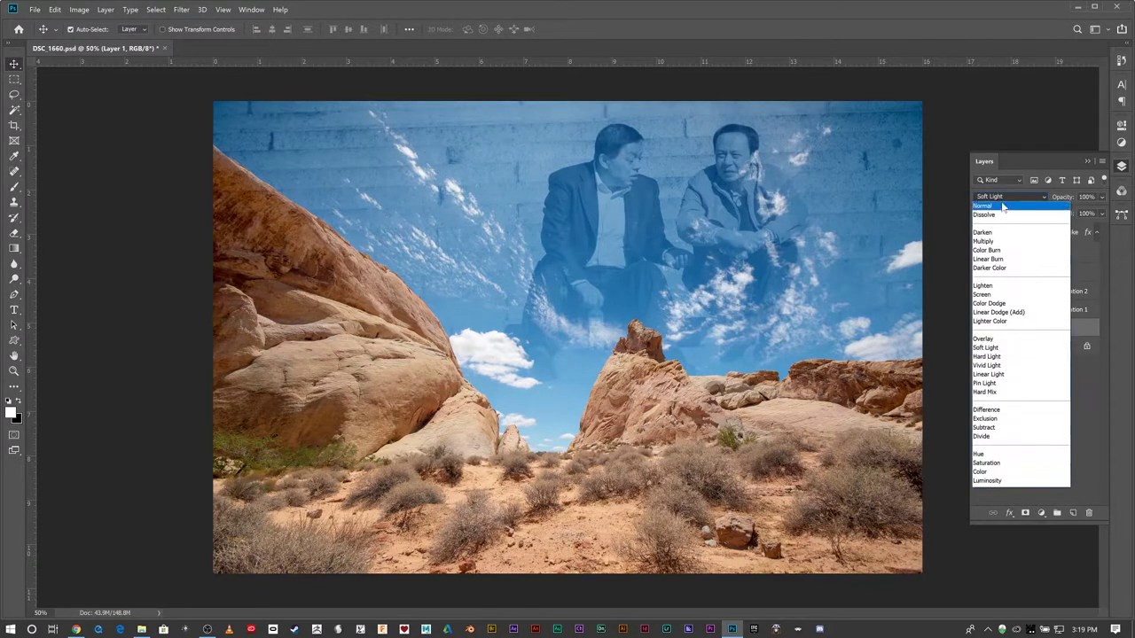
left_click(1003, 206)
left_click(979, 347)
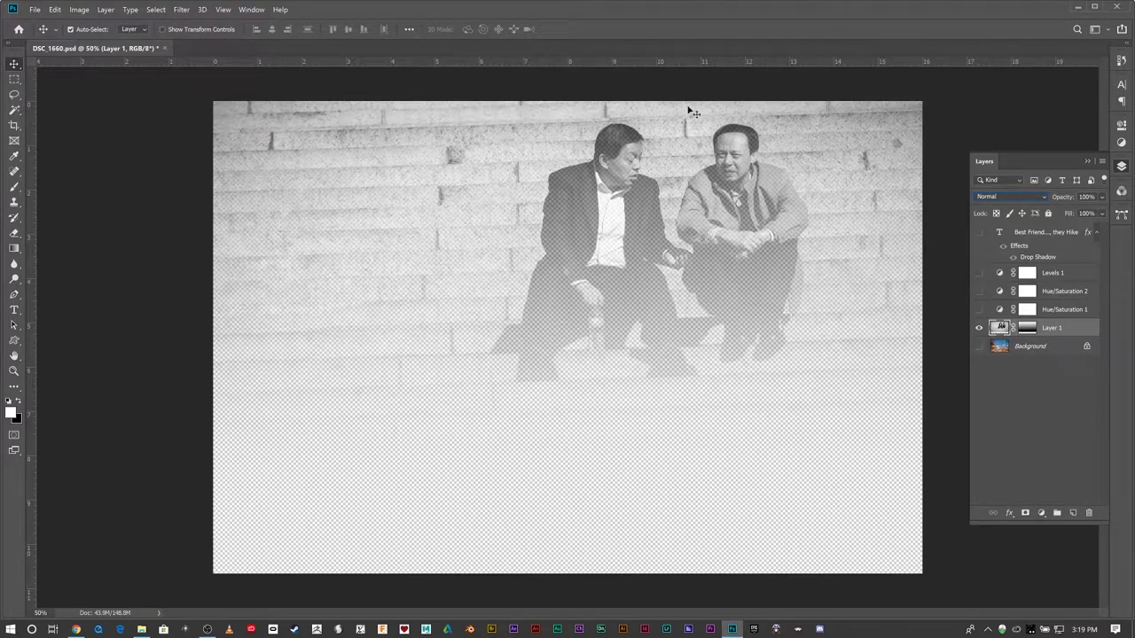
left_click(979, 345)
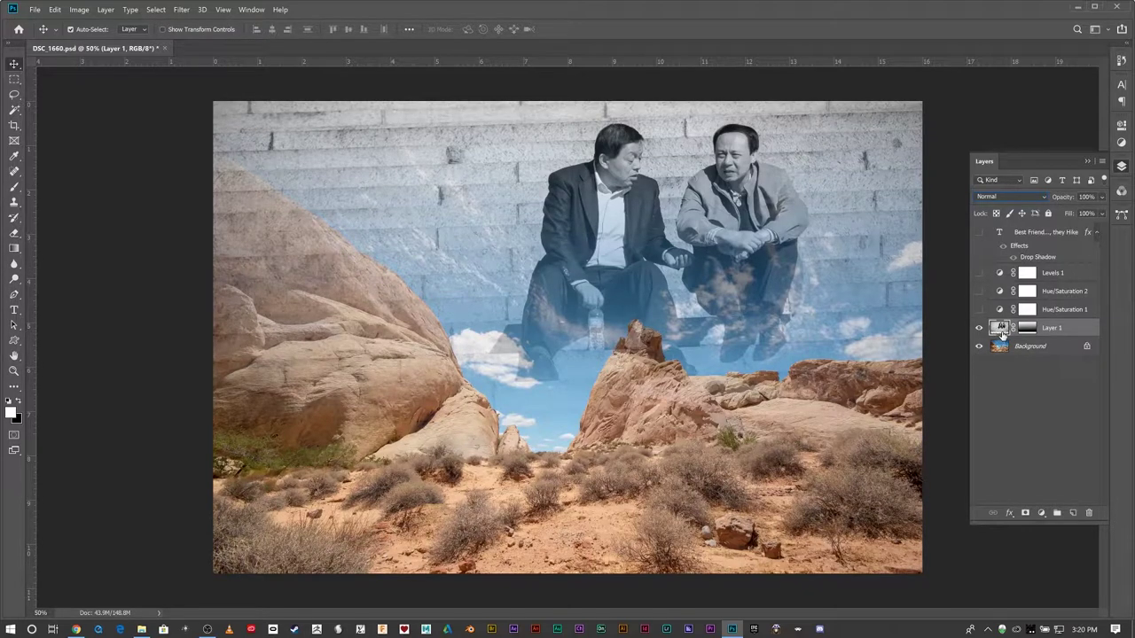
Blend Layer 1 in Soft Light and turn Hue/Saturation 1 and Levels 1 back on
left_click(1011, 196)
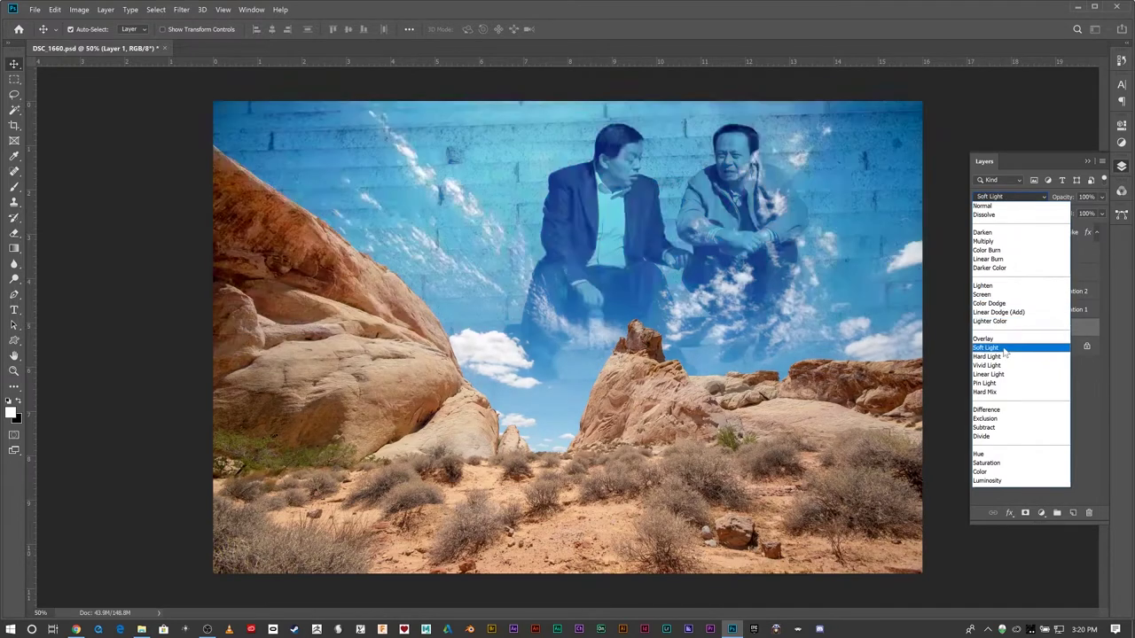
left_click(986, 347)
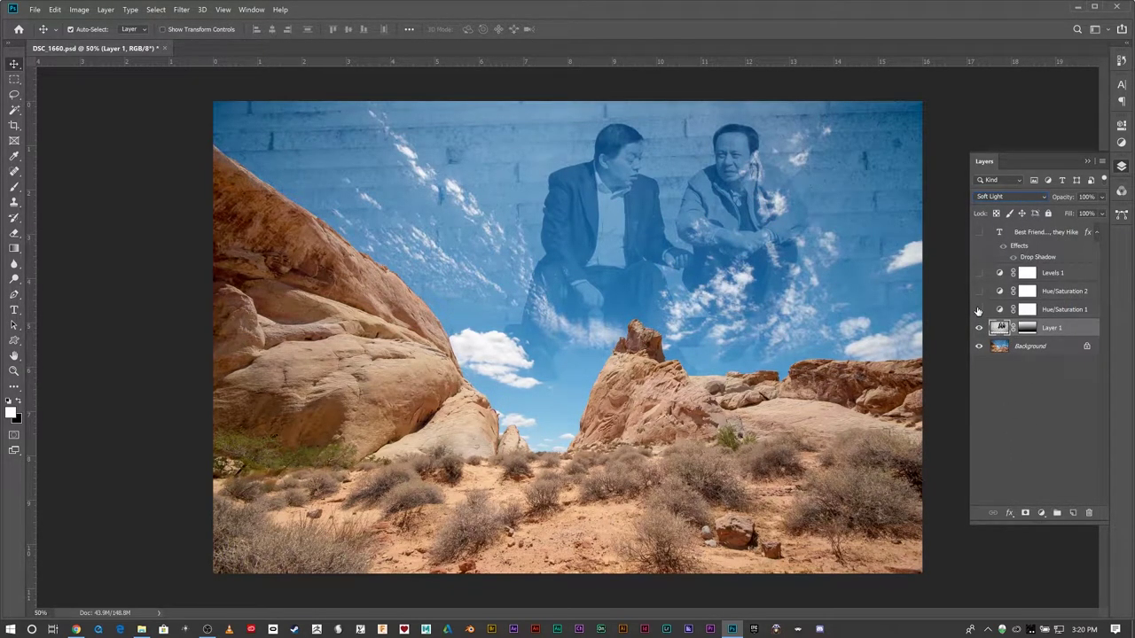
left_click(1051, 310)
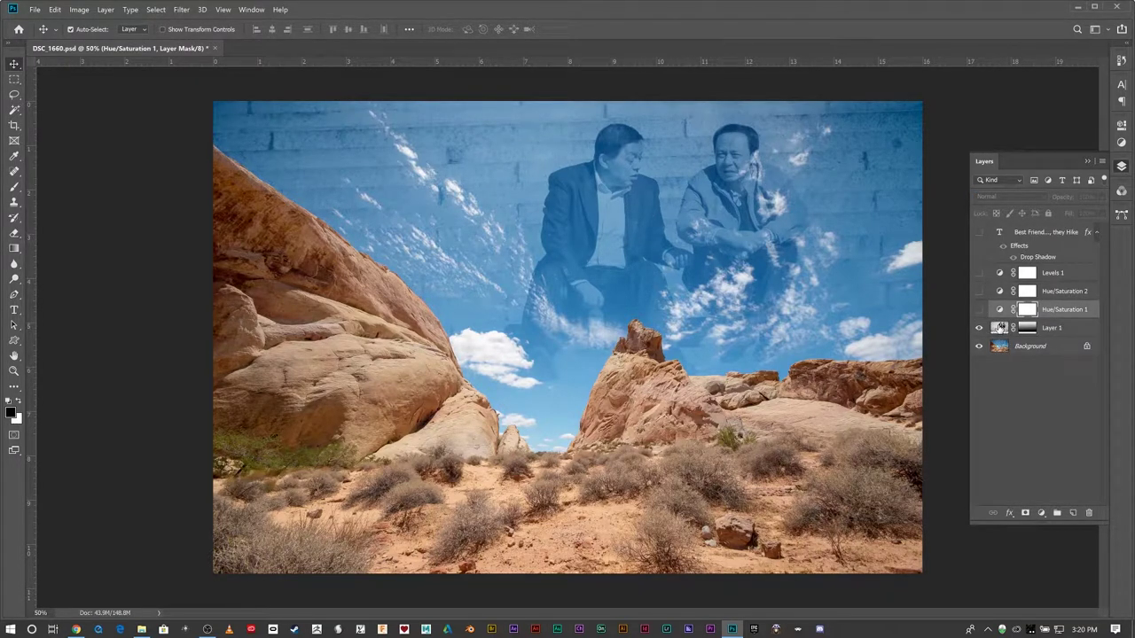
left_click(999, 327)
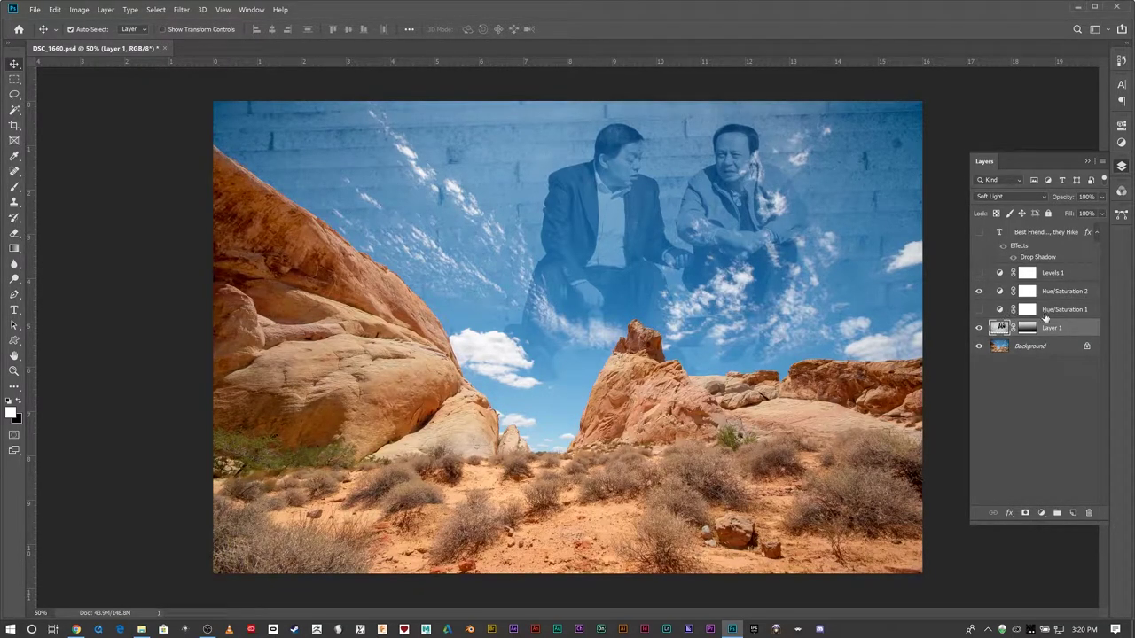
left_click(977, 309)
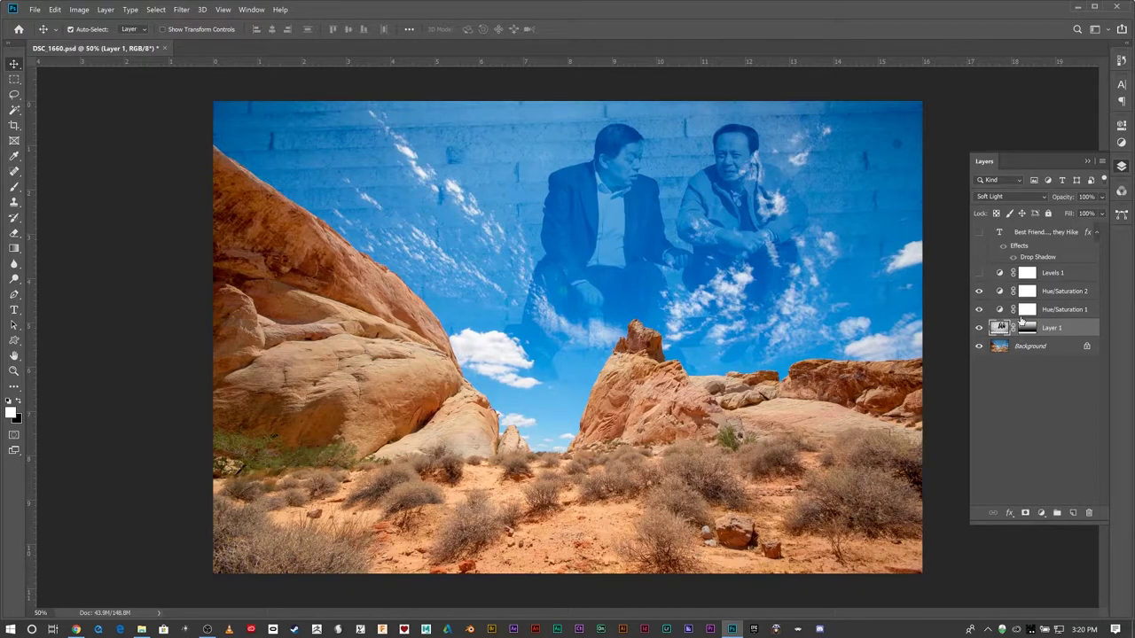
left_click(979, 274)
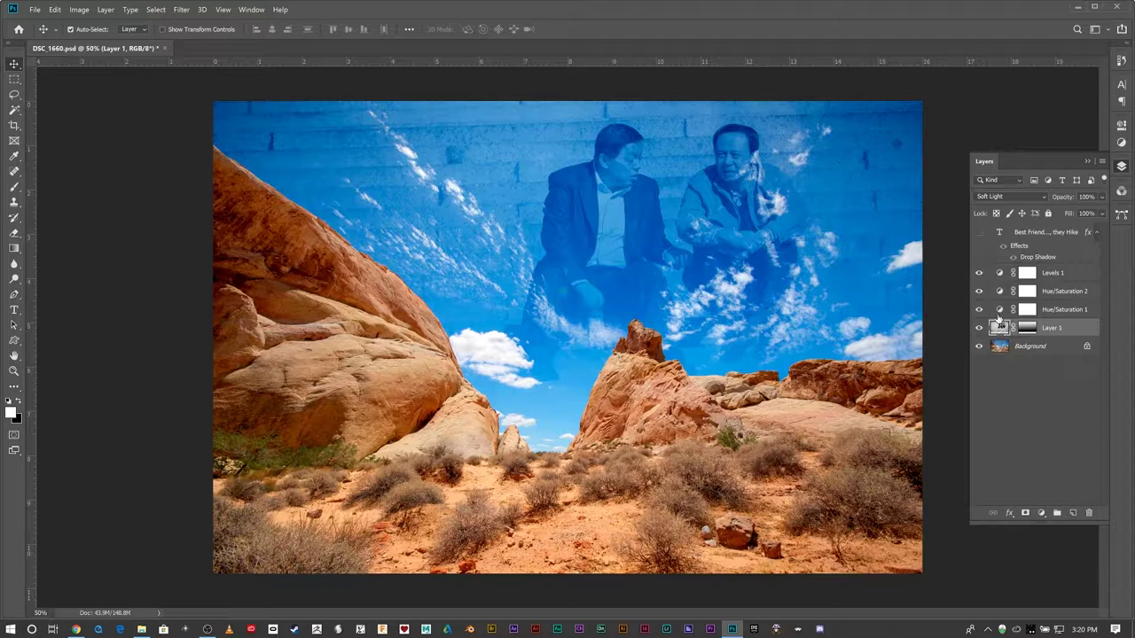
Show the 'BEST FRIENDS DON'T SIT, THEY HIKE' text layer and check its text
left_click(1029, 234)
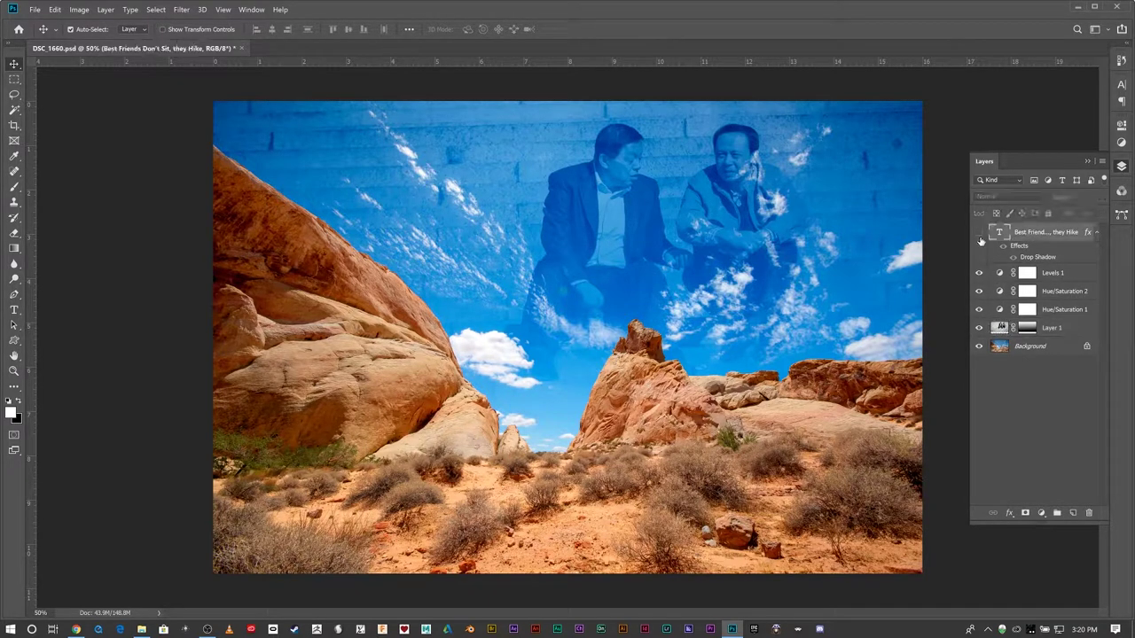
left_click(978, 233)
left_click(979, 235)
left_click(979, 234)
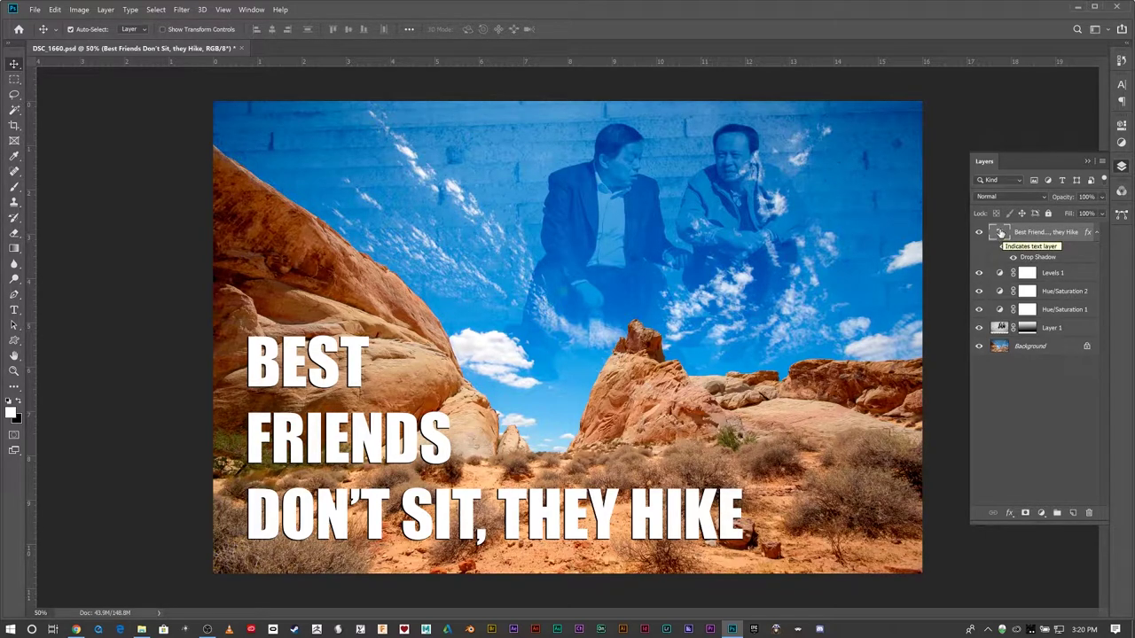
double_click(1000, 232)
left_click(355, 440)
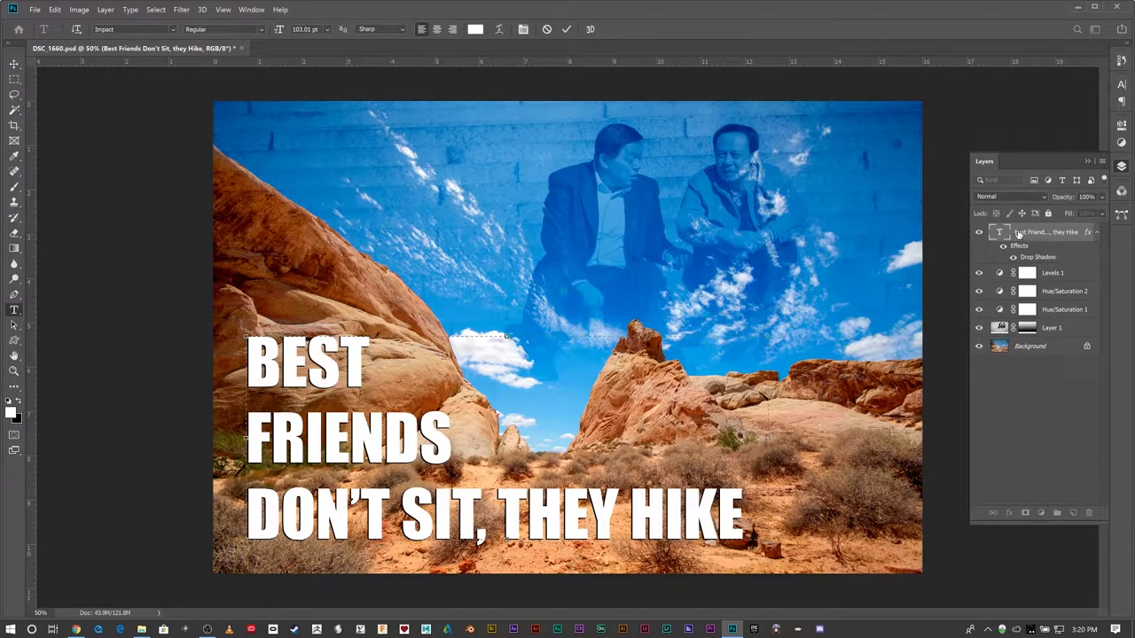
key("Escape")
key("v")
Compare the composite with and without the headline, then enable its Drop Shadow
left_click(979, 232)
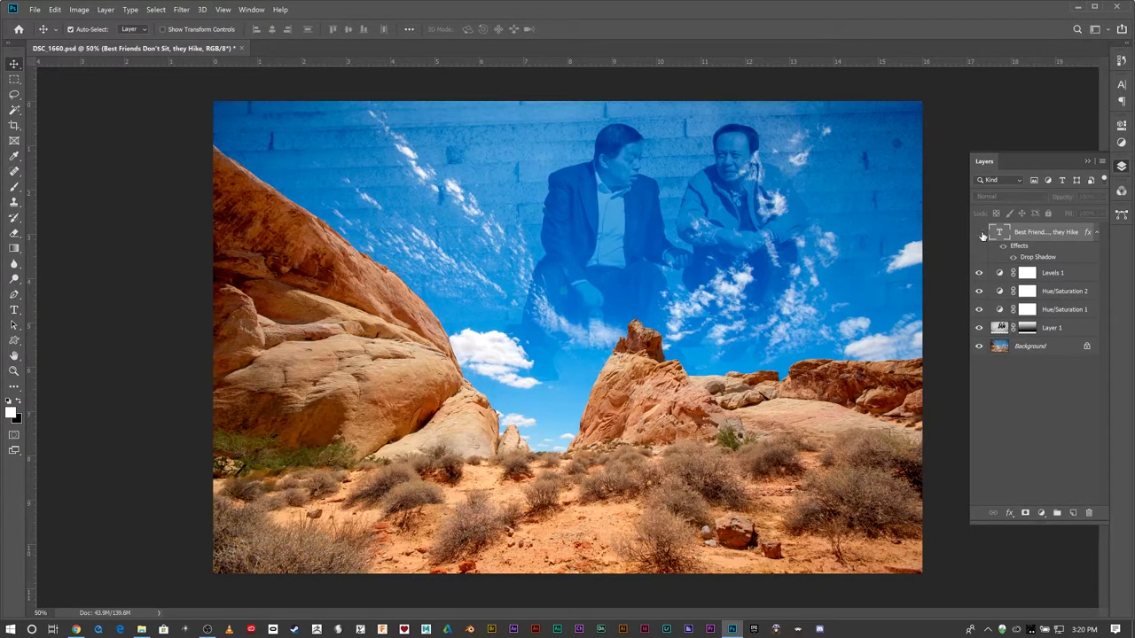
left_click(980, 233)
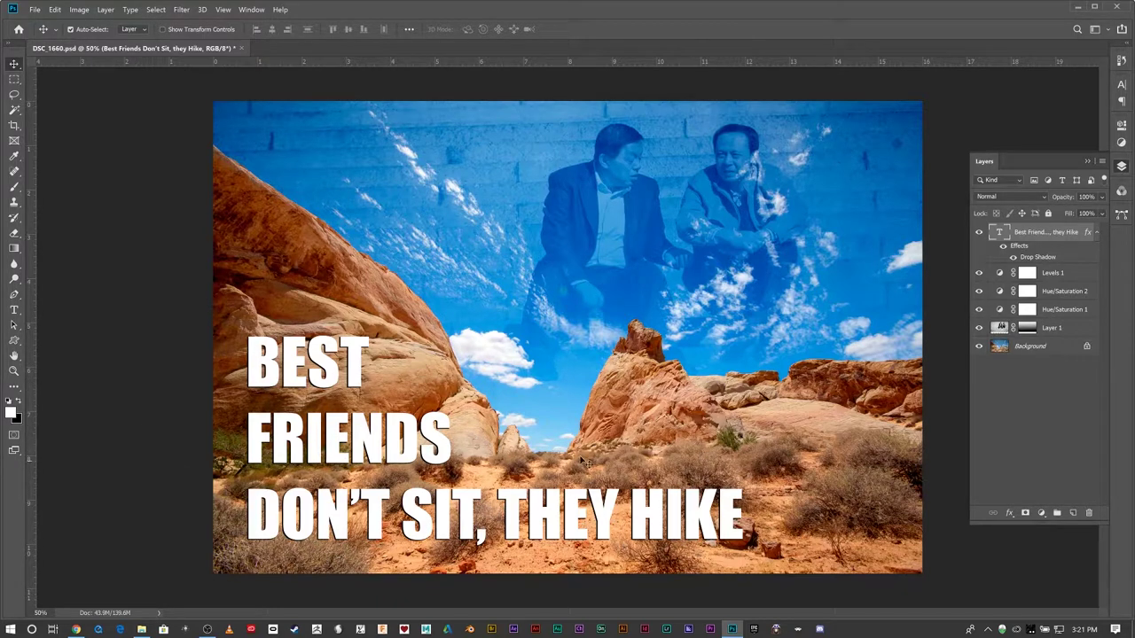
left_click(979, 232)
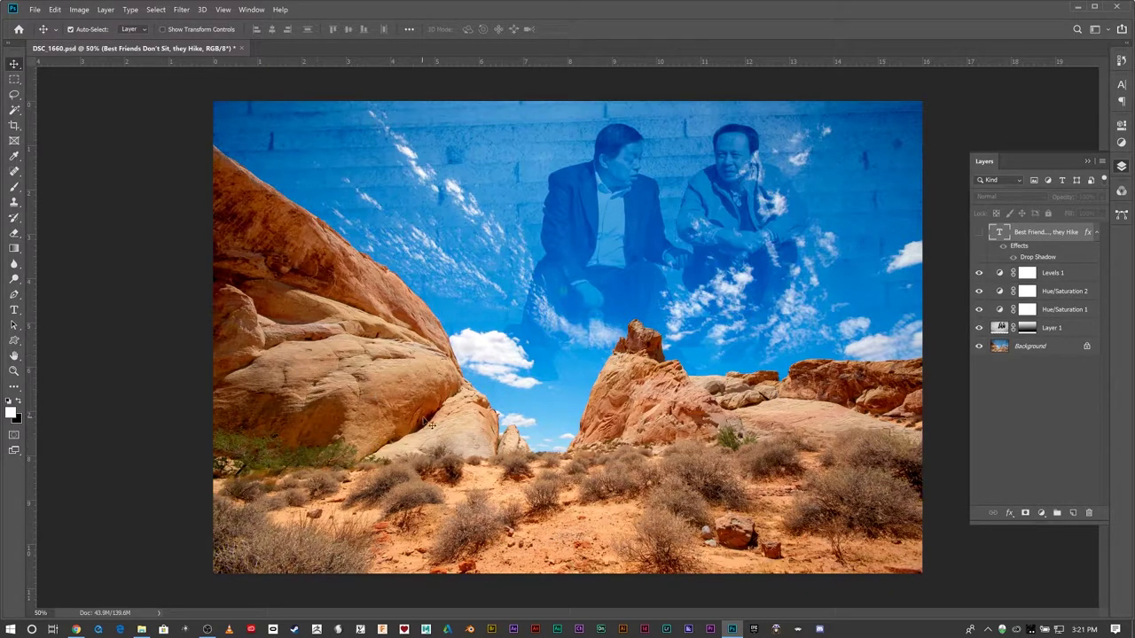
left_click(979, 231)
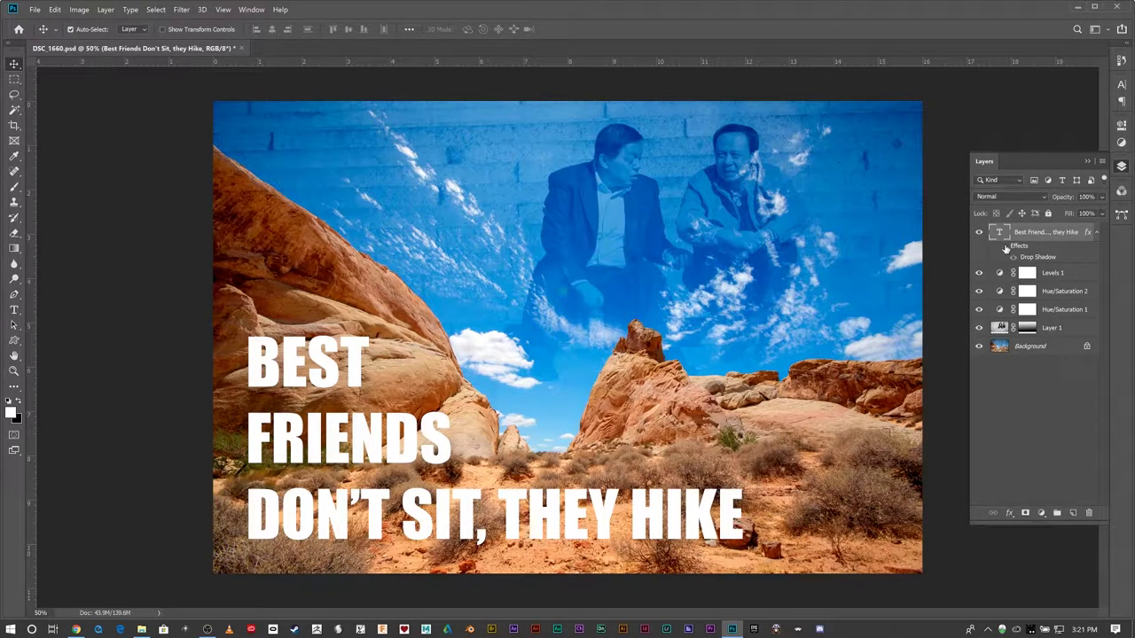
left_click(1005, 248)
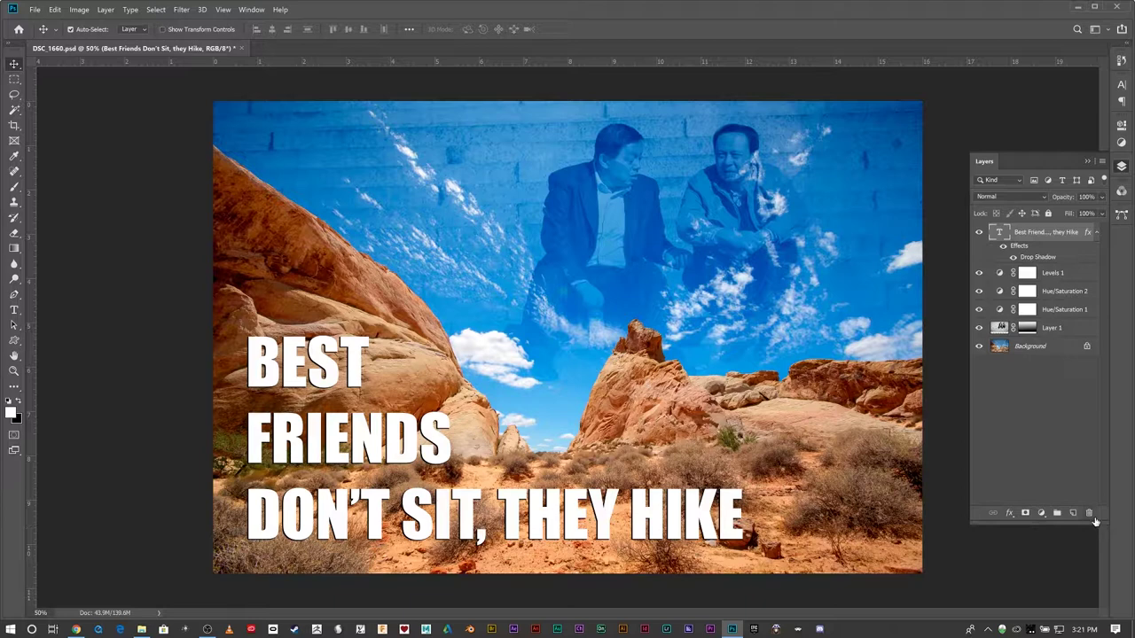
left_click(1011, 513)
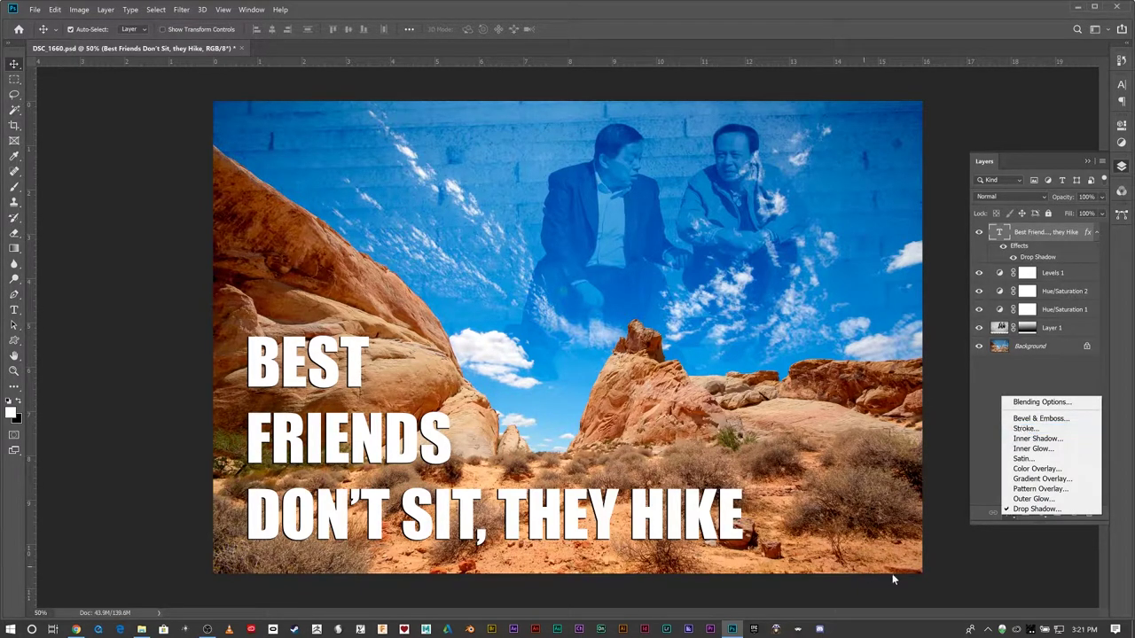
left_click(1012, 324)
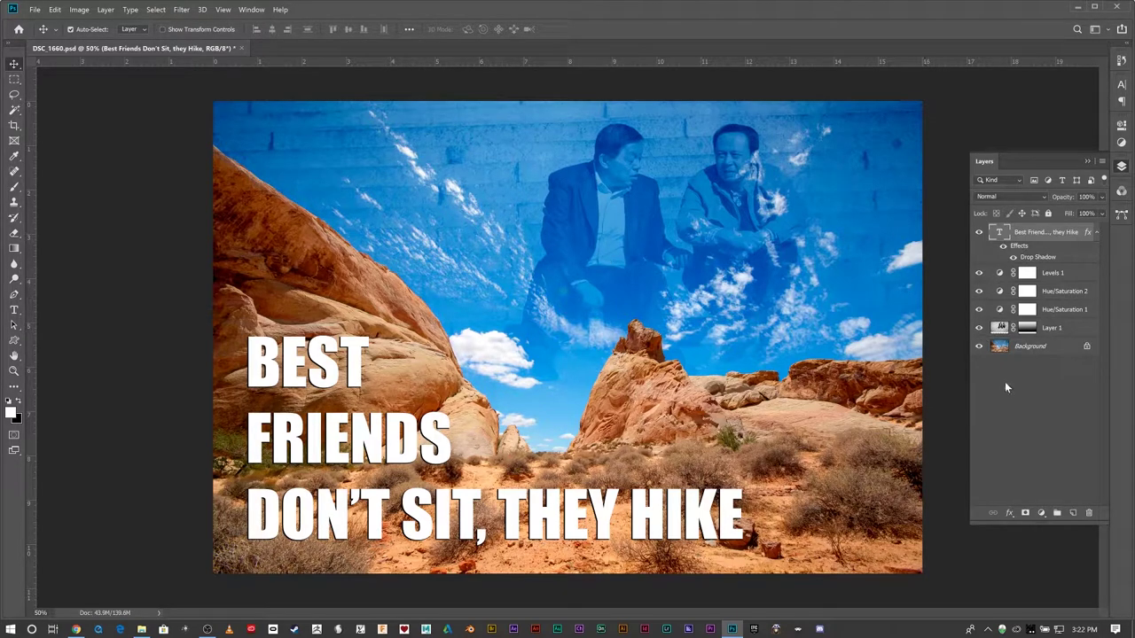
left_click(1012, 513)
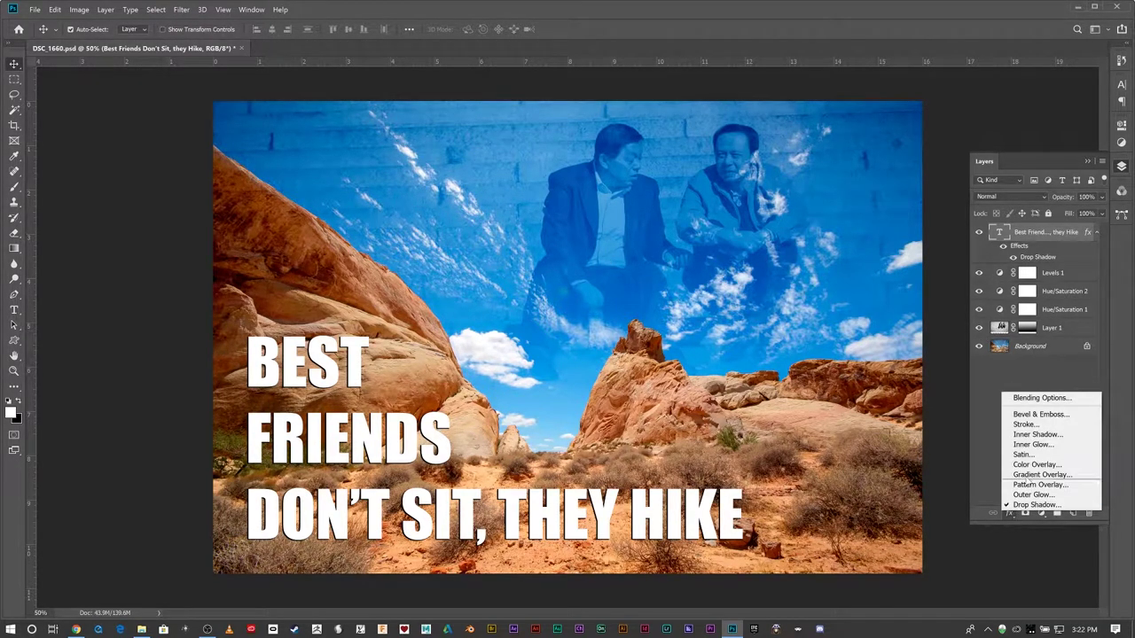
left_click(1025, 556)
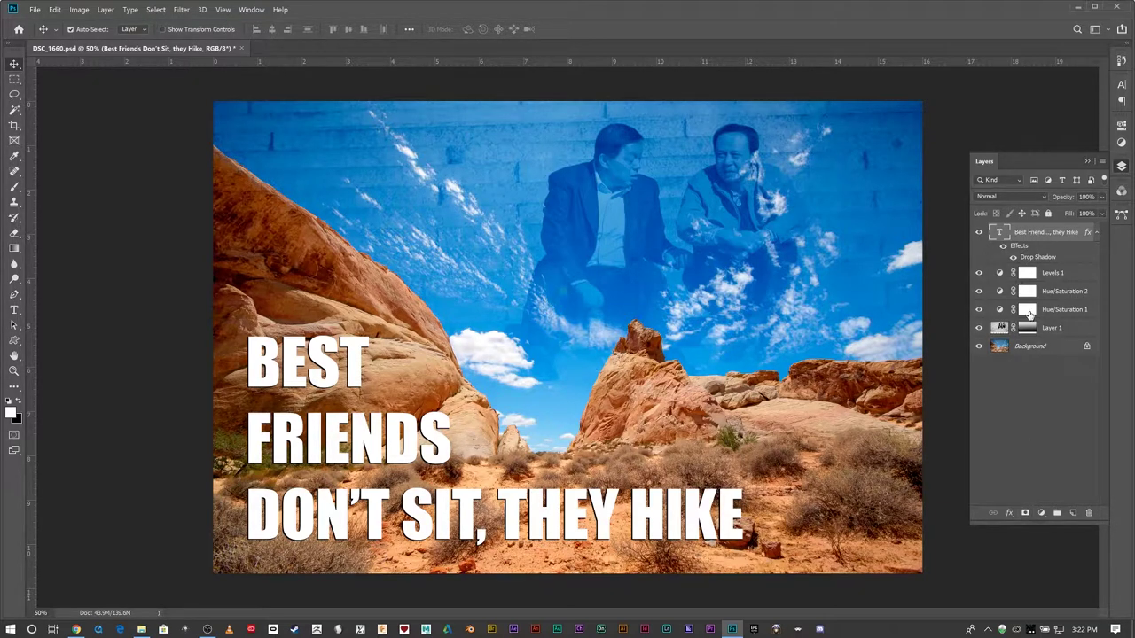
Create Group 1 and move Levels 1, Hue/Saturation 2 and Hue/Saturation 1 into it
left_click(1043, 513)
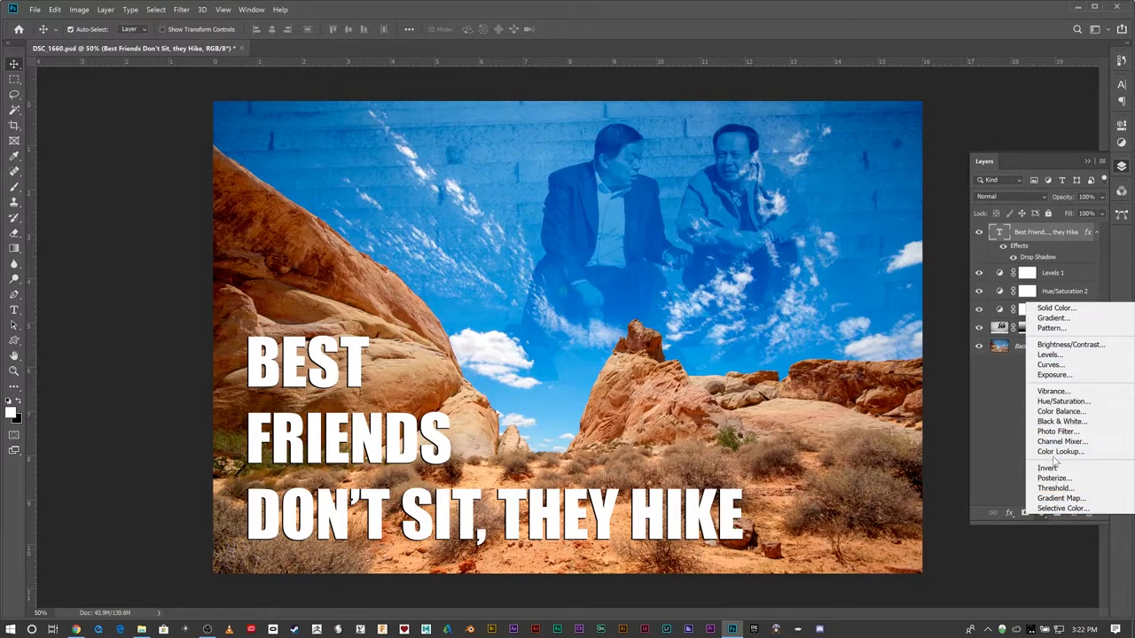
left_click(1008, 447)
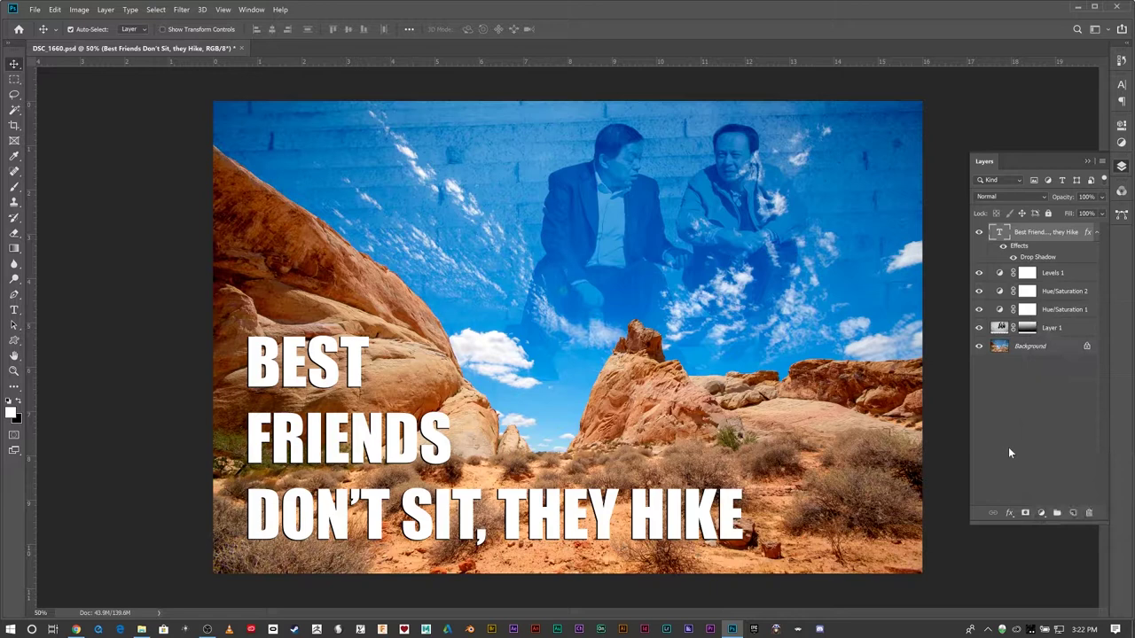
left_click(1057, 515)
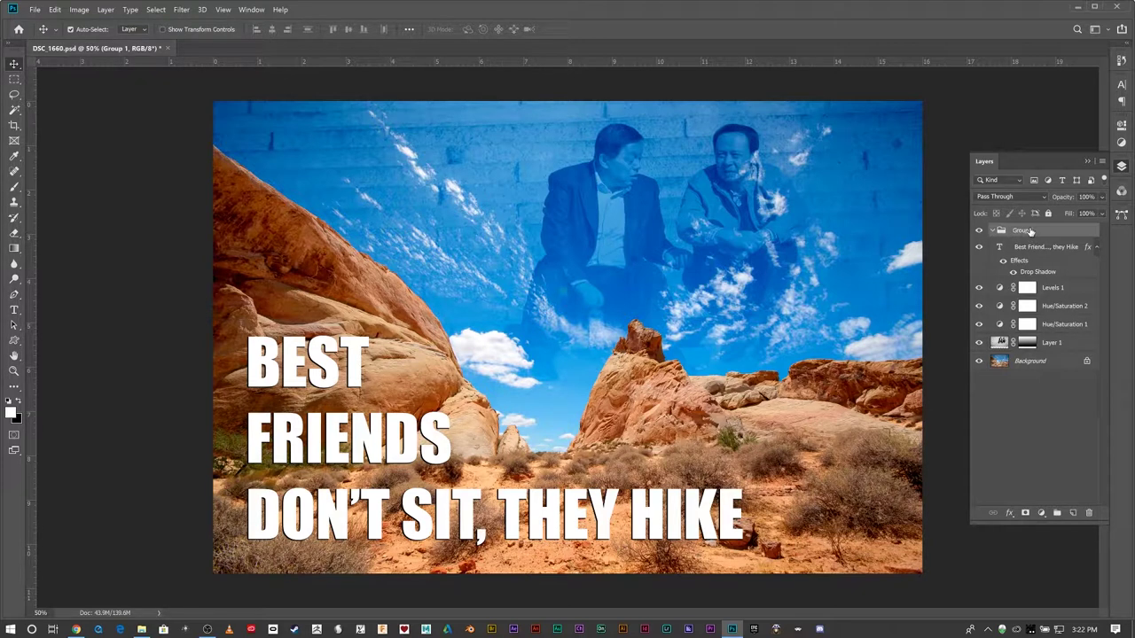
left_click(1051, 289)
left_click(1057, 325, "shift")
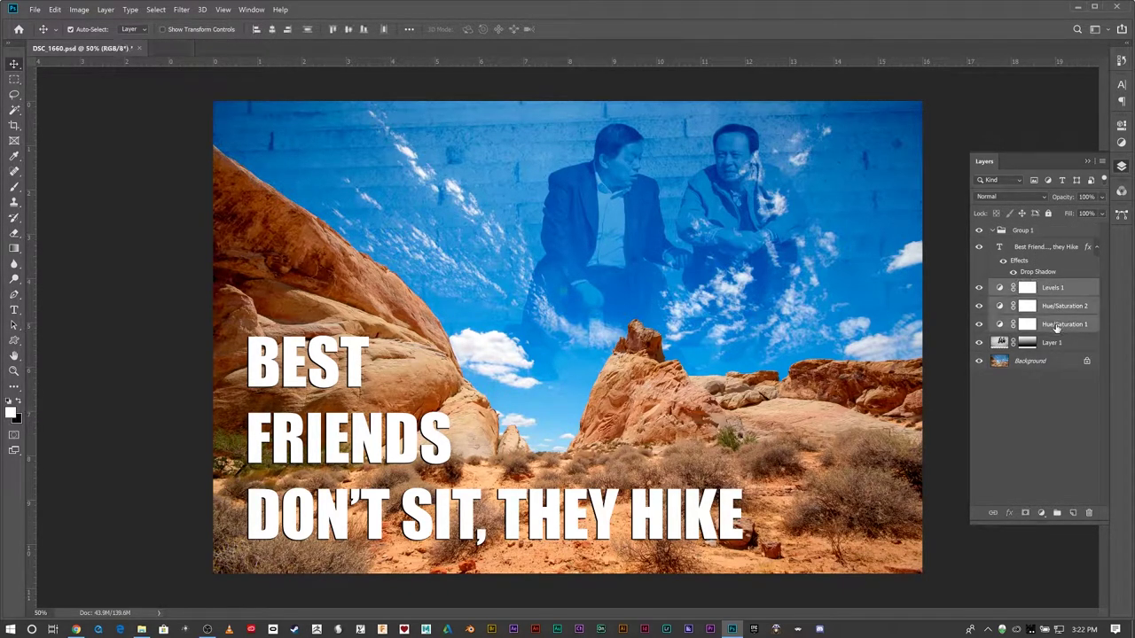
left_click_drag(1057, 324, 1020, 232)
left_click(992, 231)
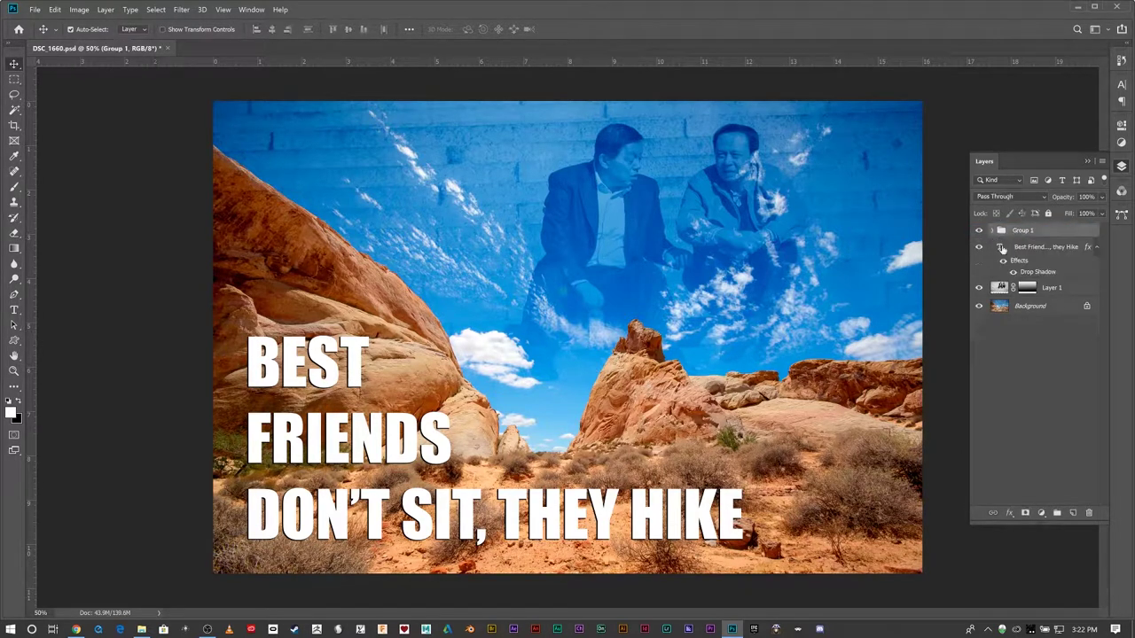
Toggle Group 1's visibility to compare, leaving the adjustments on
left_click(980, 232)
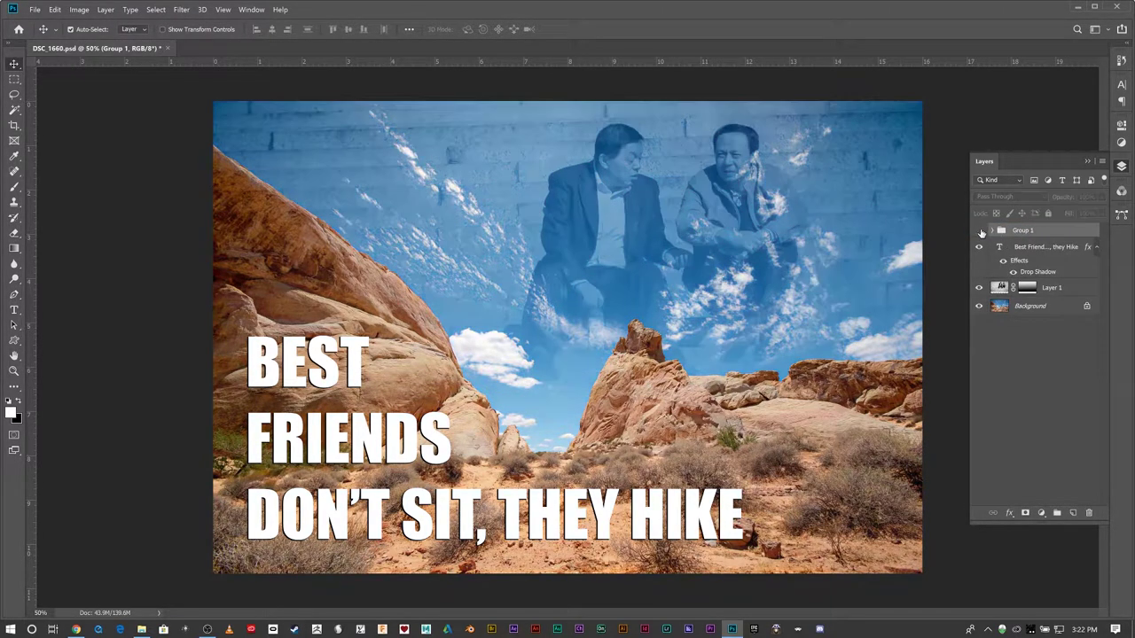
left_click(980, 231)
left_click(981, 232)
left_click(980, 231)
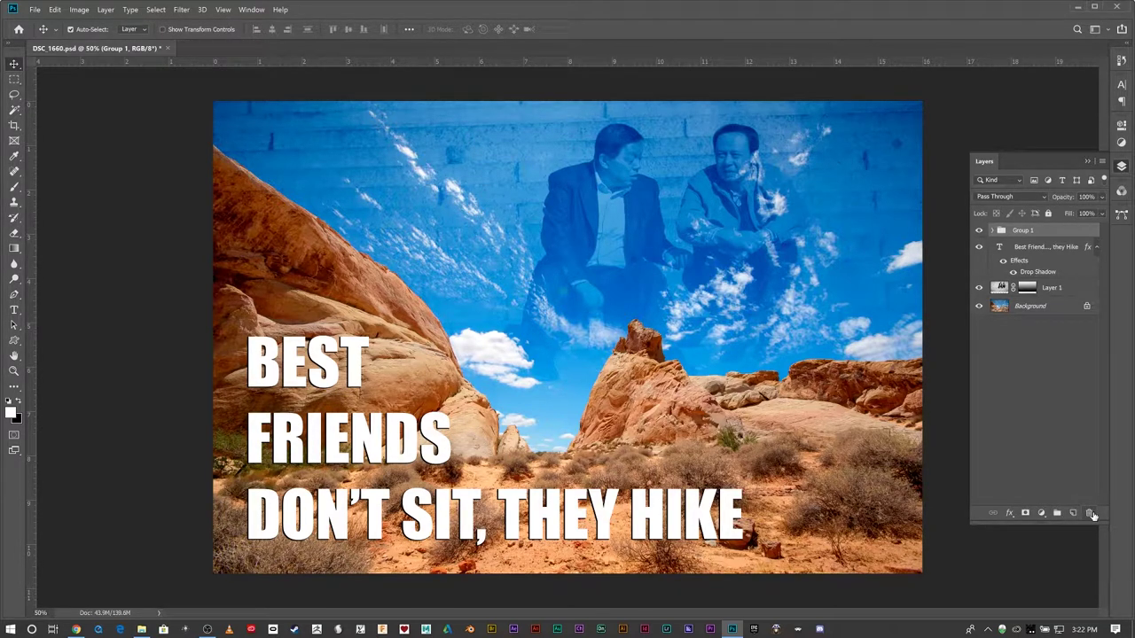
left_click_drag(1062, 288, 1088, 516)
left_click(1054, 291)
left_click_drag(1069, 217, 1123, 196)
left_click(1044, 196)
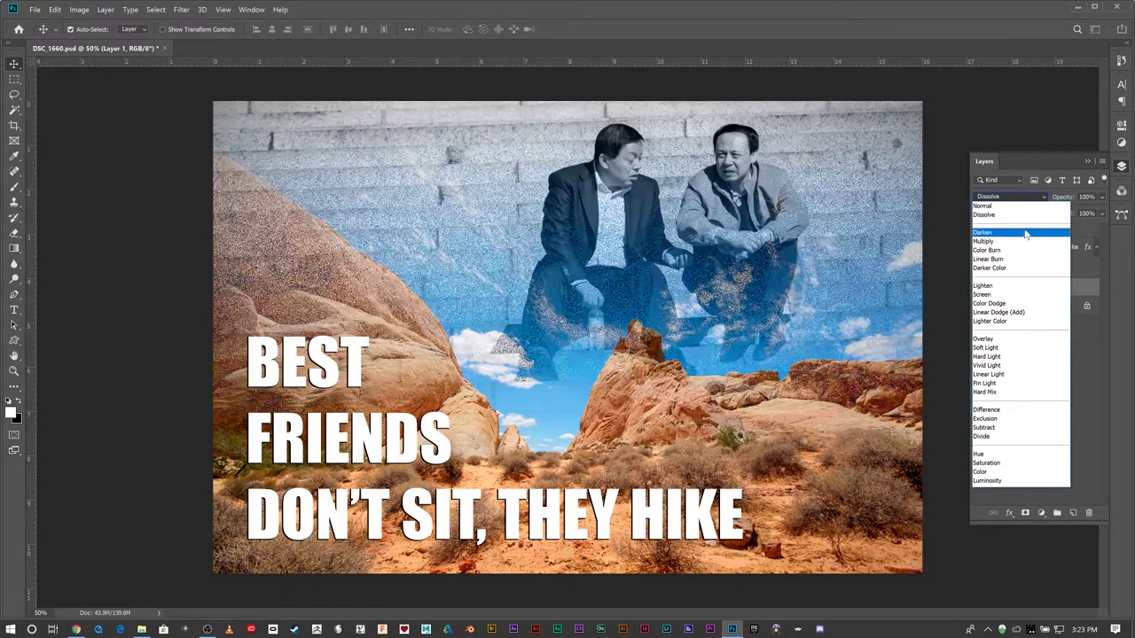
left_click(1006, 349)
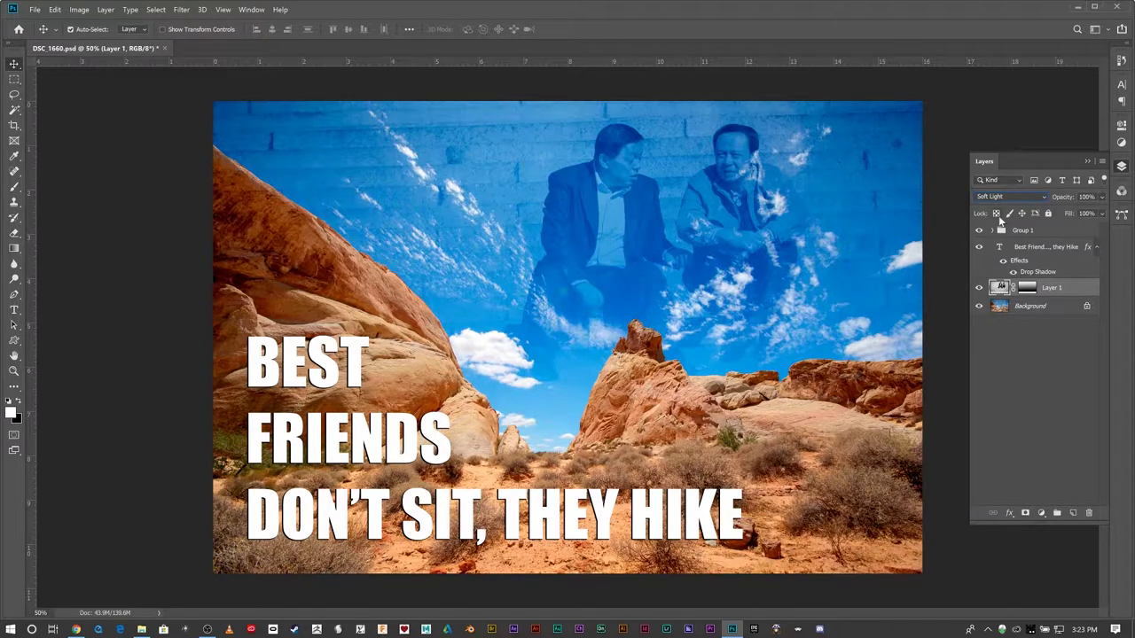
left_click(1049, 216)
left_click(1049, 216)
left_click(1020, 181)
left_click(1022, 183)
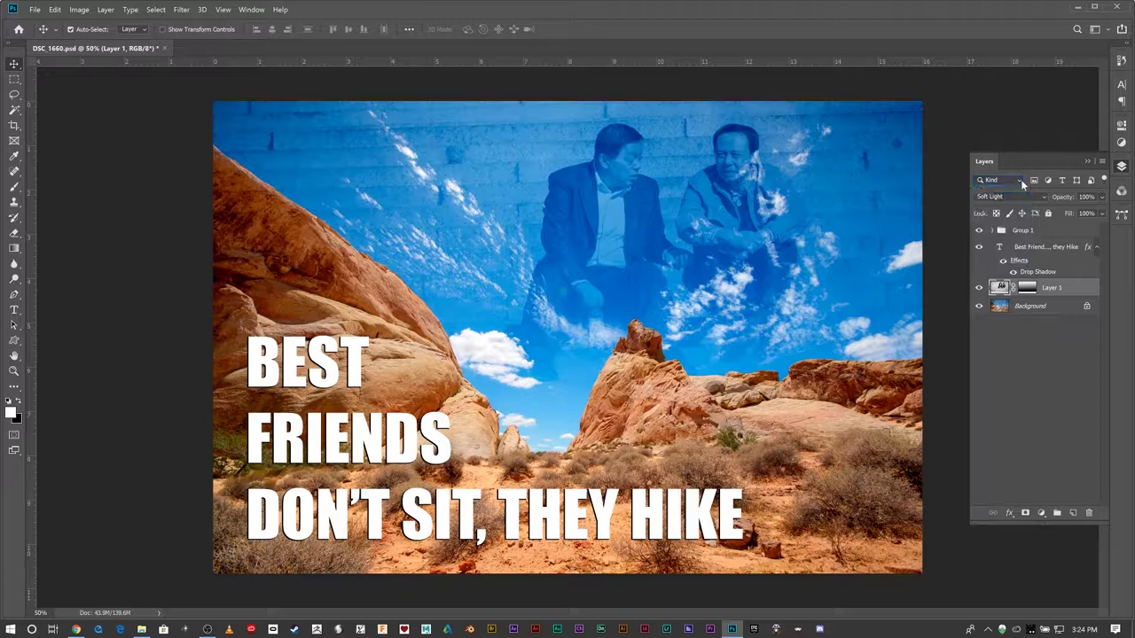